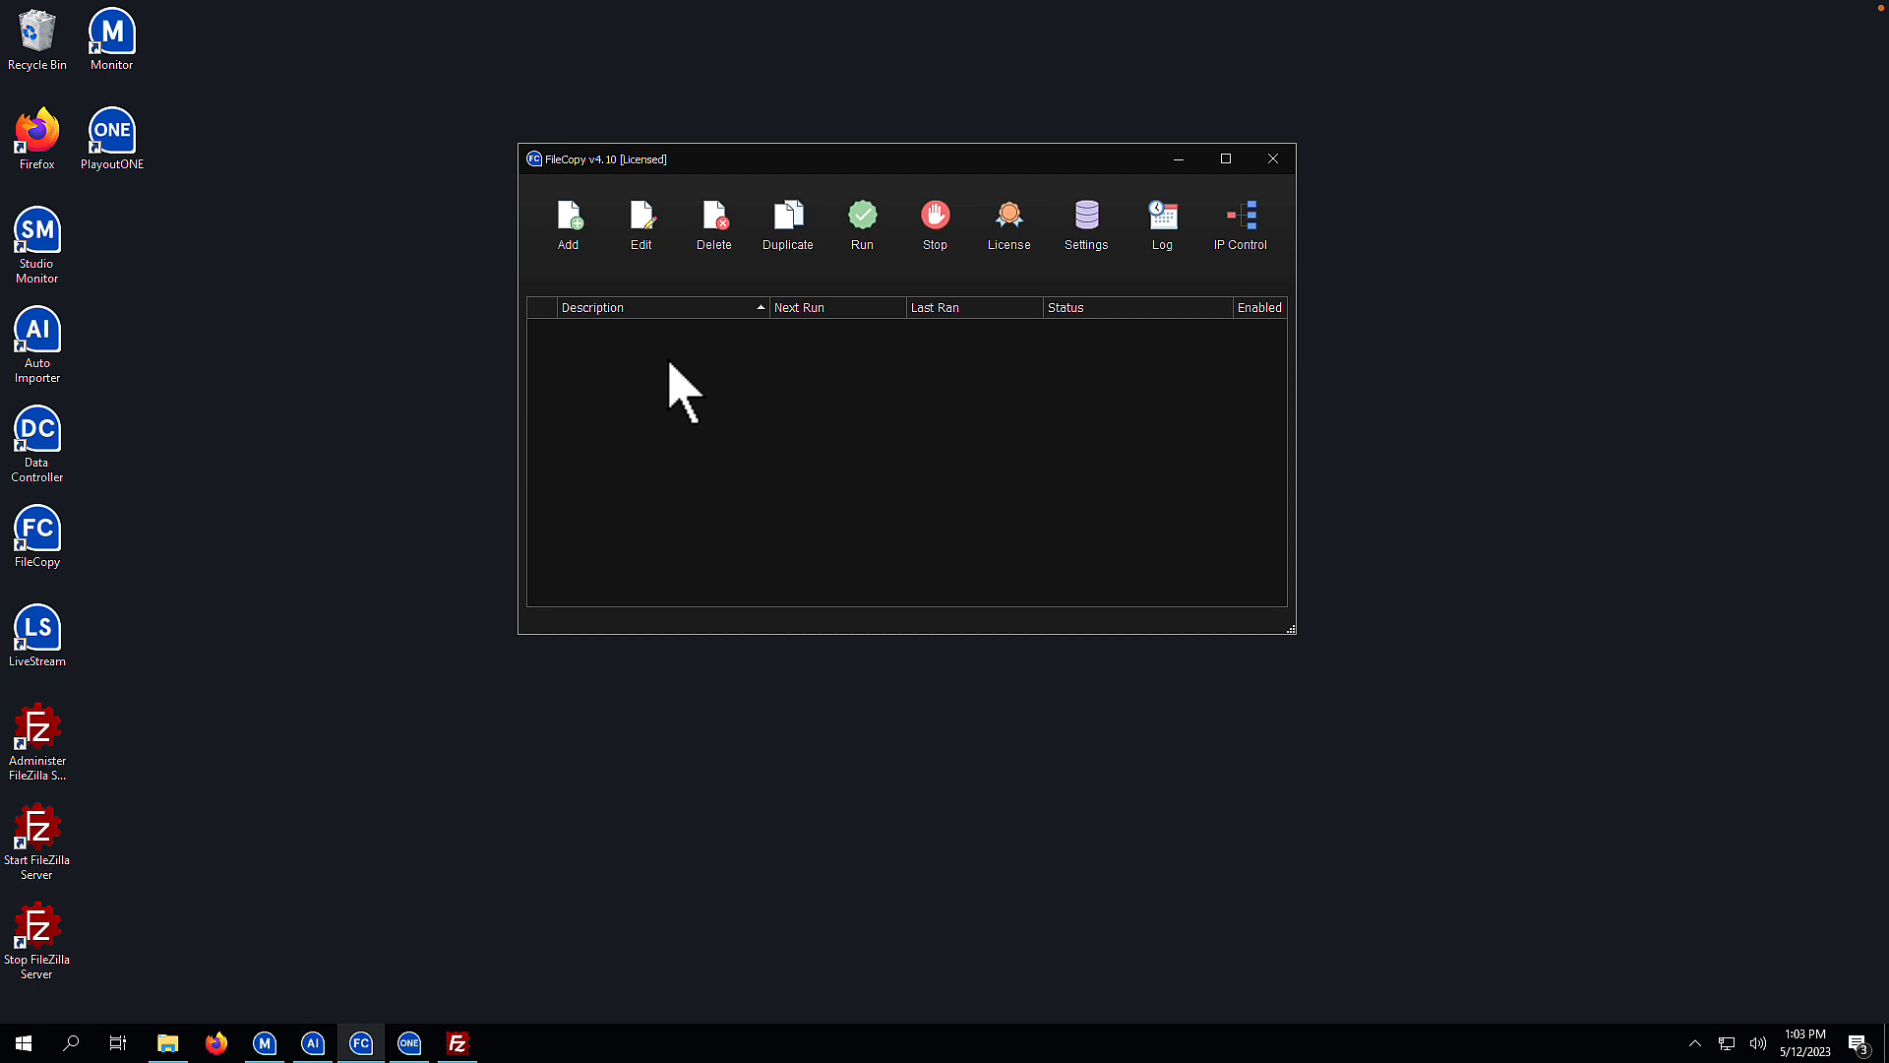
Step: Create a new copy job with the description "News Bulletin Import"
{"action": "left_click", "coordinate": [592, 227]}
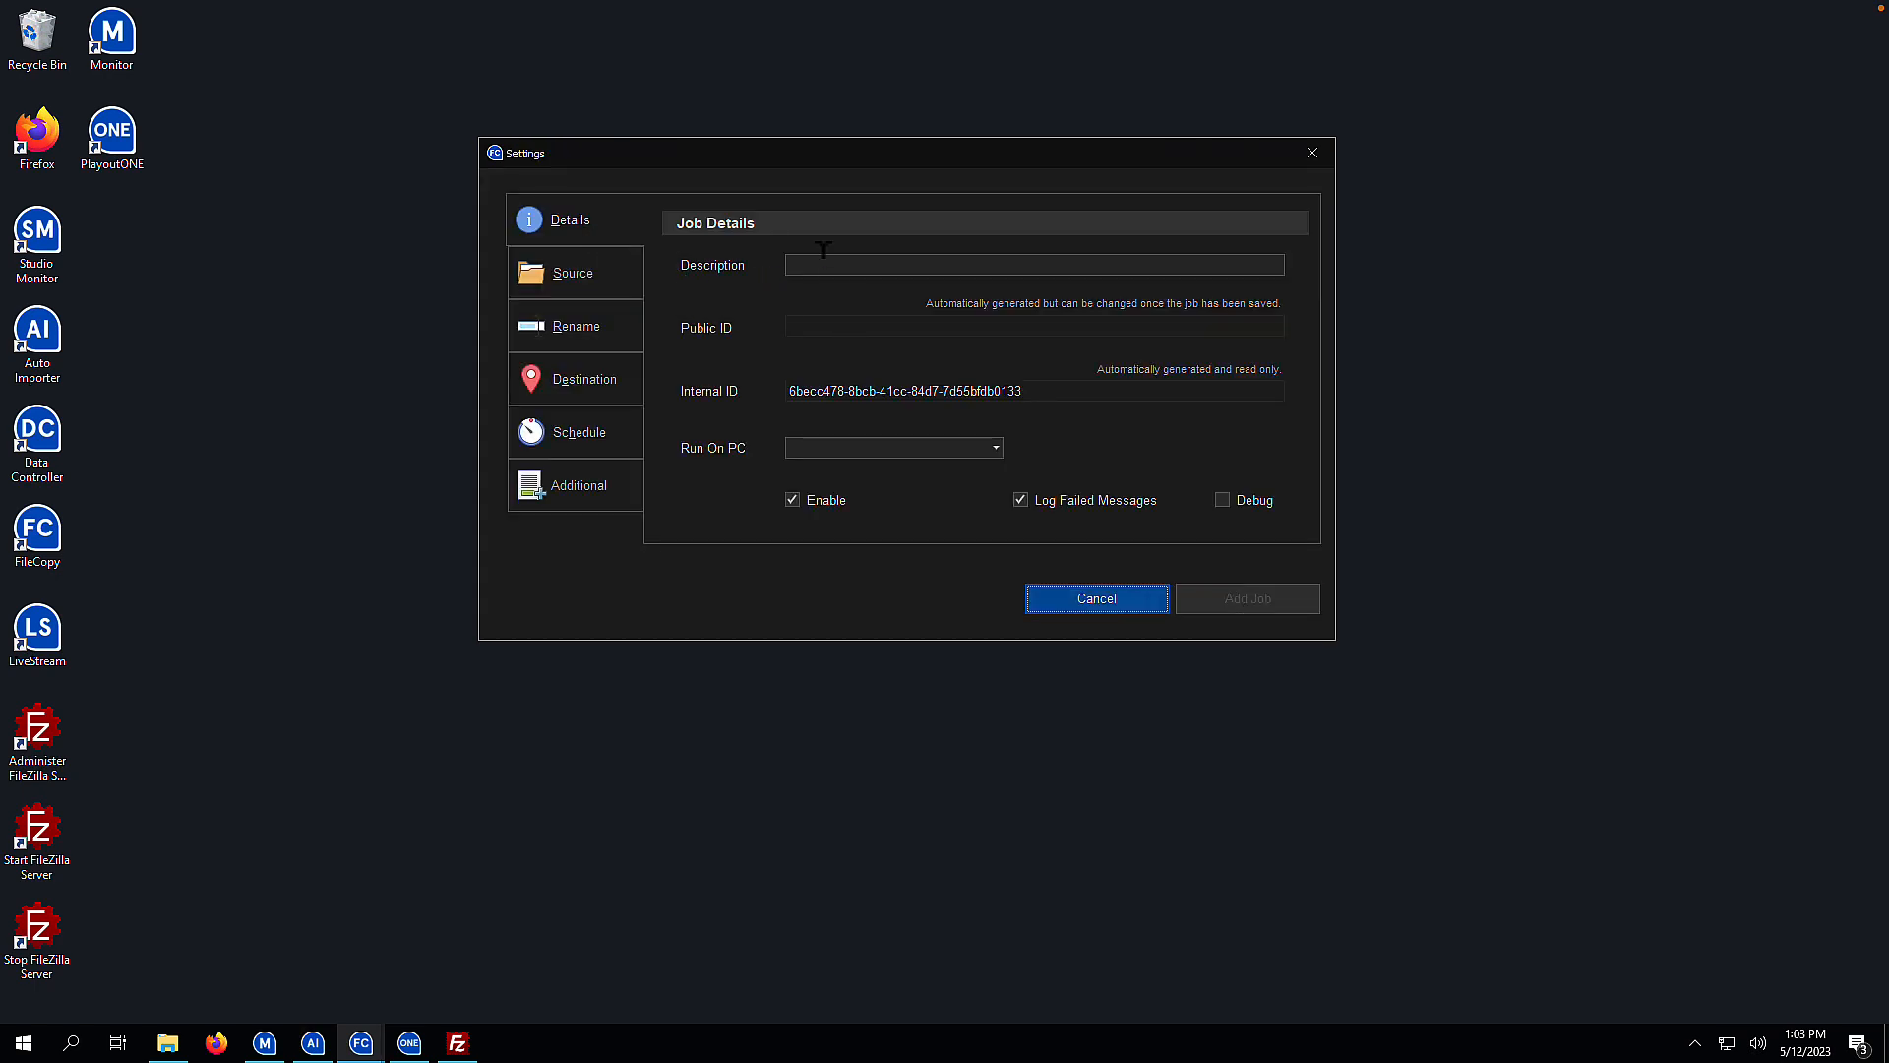
{"action": "left_click", "coordinate": [903, 262]}
{"action": "type", "text": "News Bukle"}
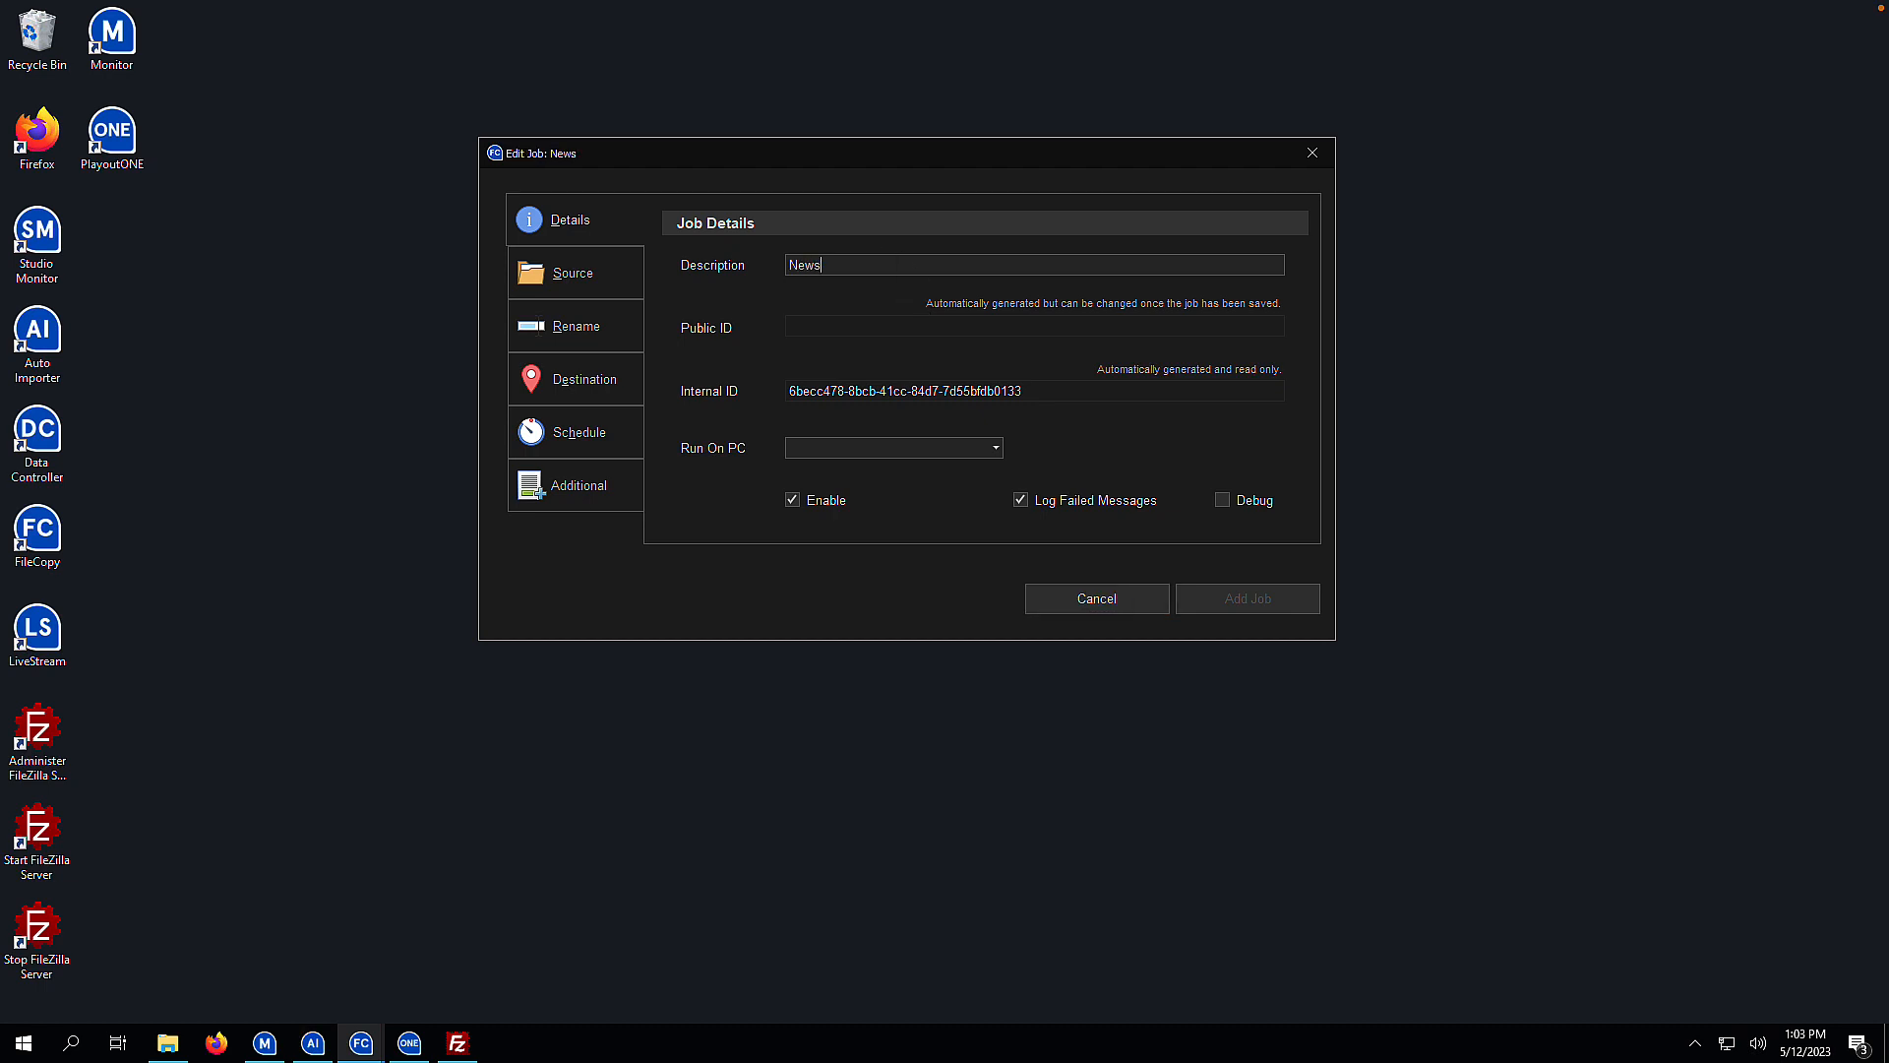
{"action": "key", "text": "BackSpace"}
{"action": "key", "text": "BackSpace"}
{"action": "key", "text": "BackSpace"}
{"action": "type", "text": "lletin Import"}
Step: Set the job's single source file to "news bulletin" from the From Burli folder on the D: drive
{"action": "left_click", "coordinate": [633, 289]}
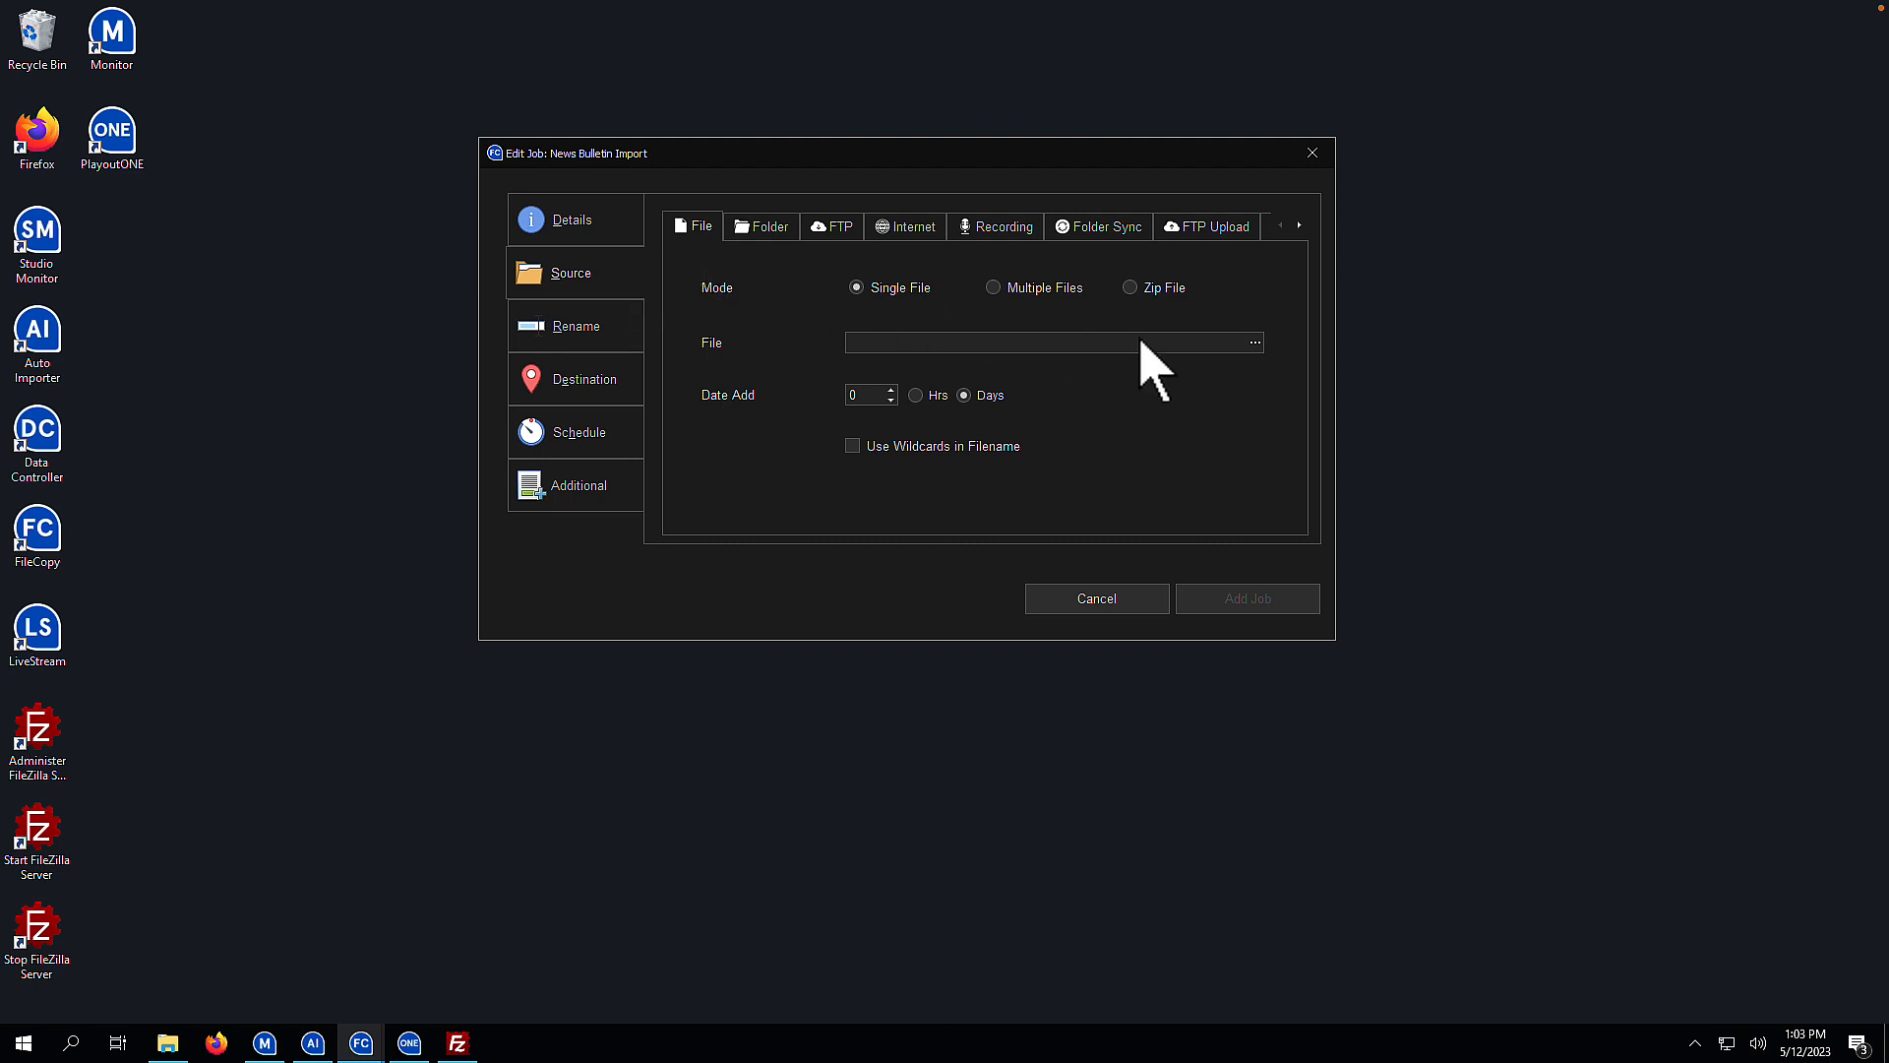
{"action": "left_click", "coordinate": [1254, 342]}
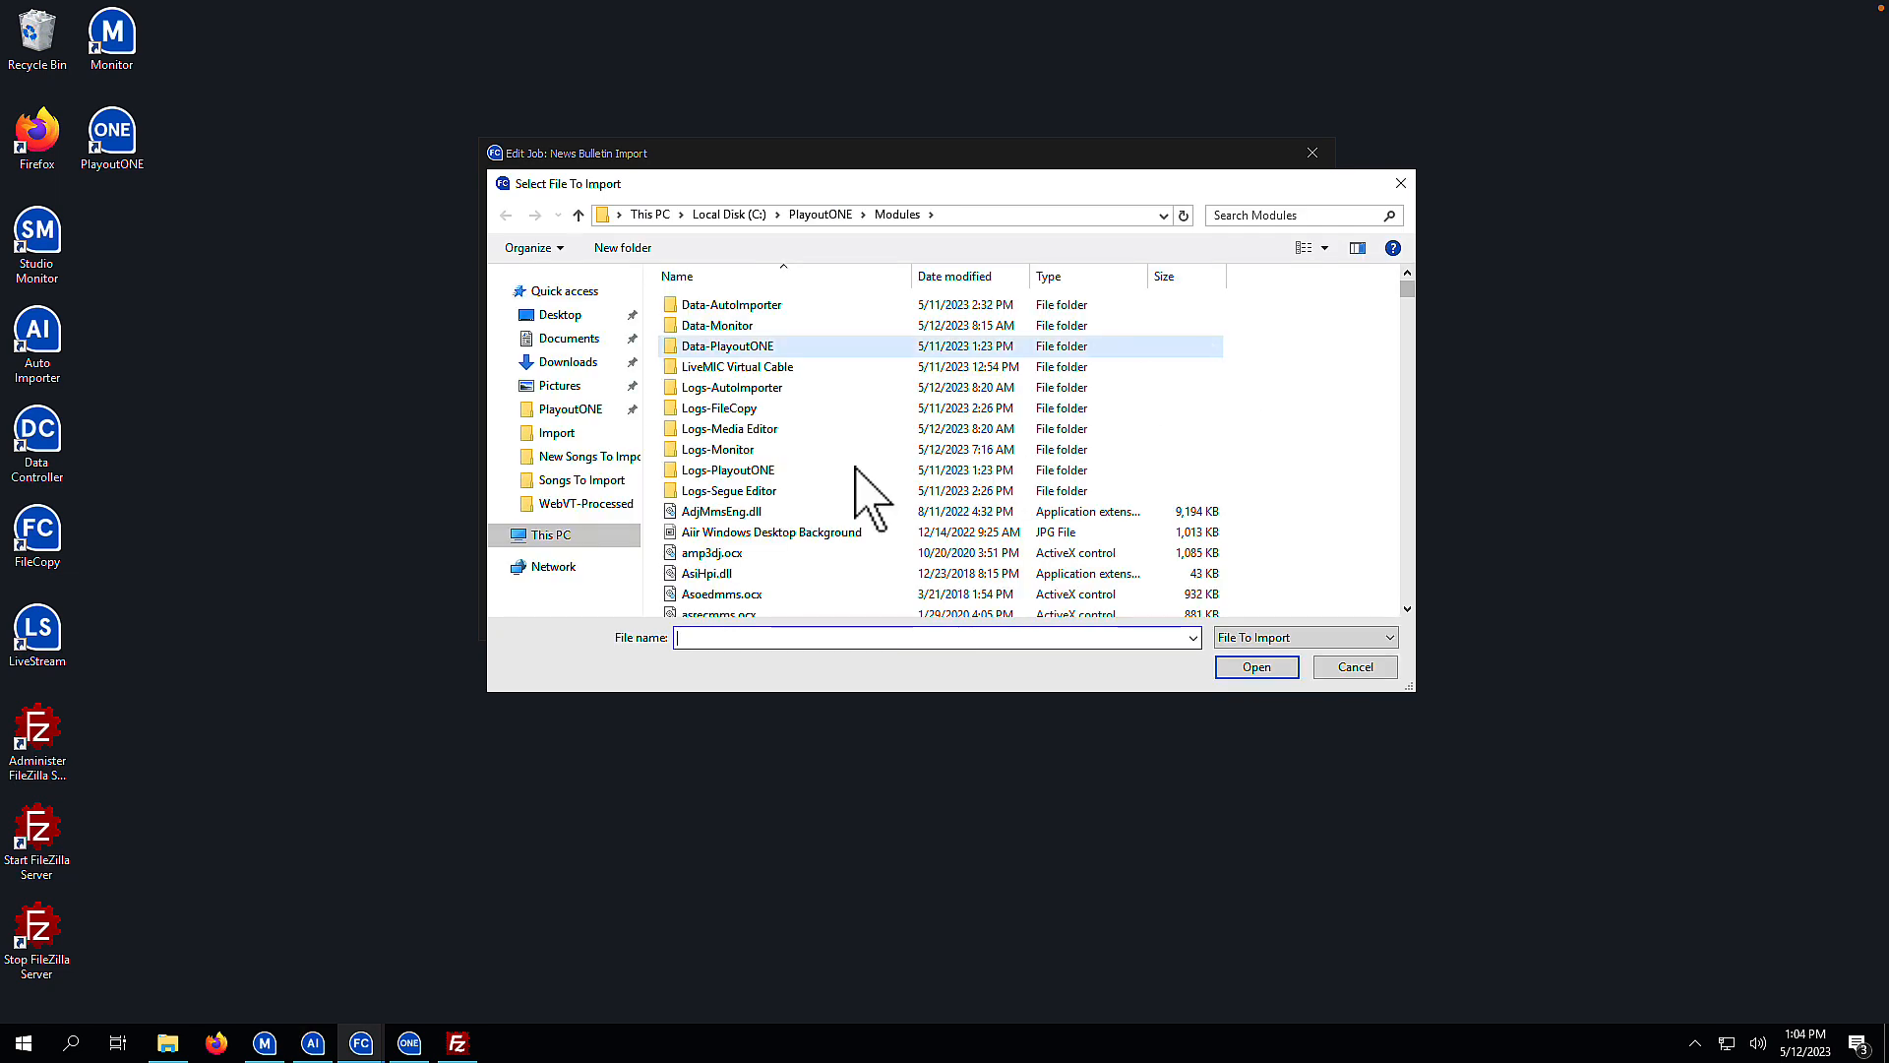
{"action": "left_click", "coordinate": [598, 537]}
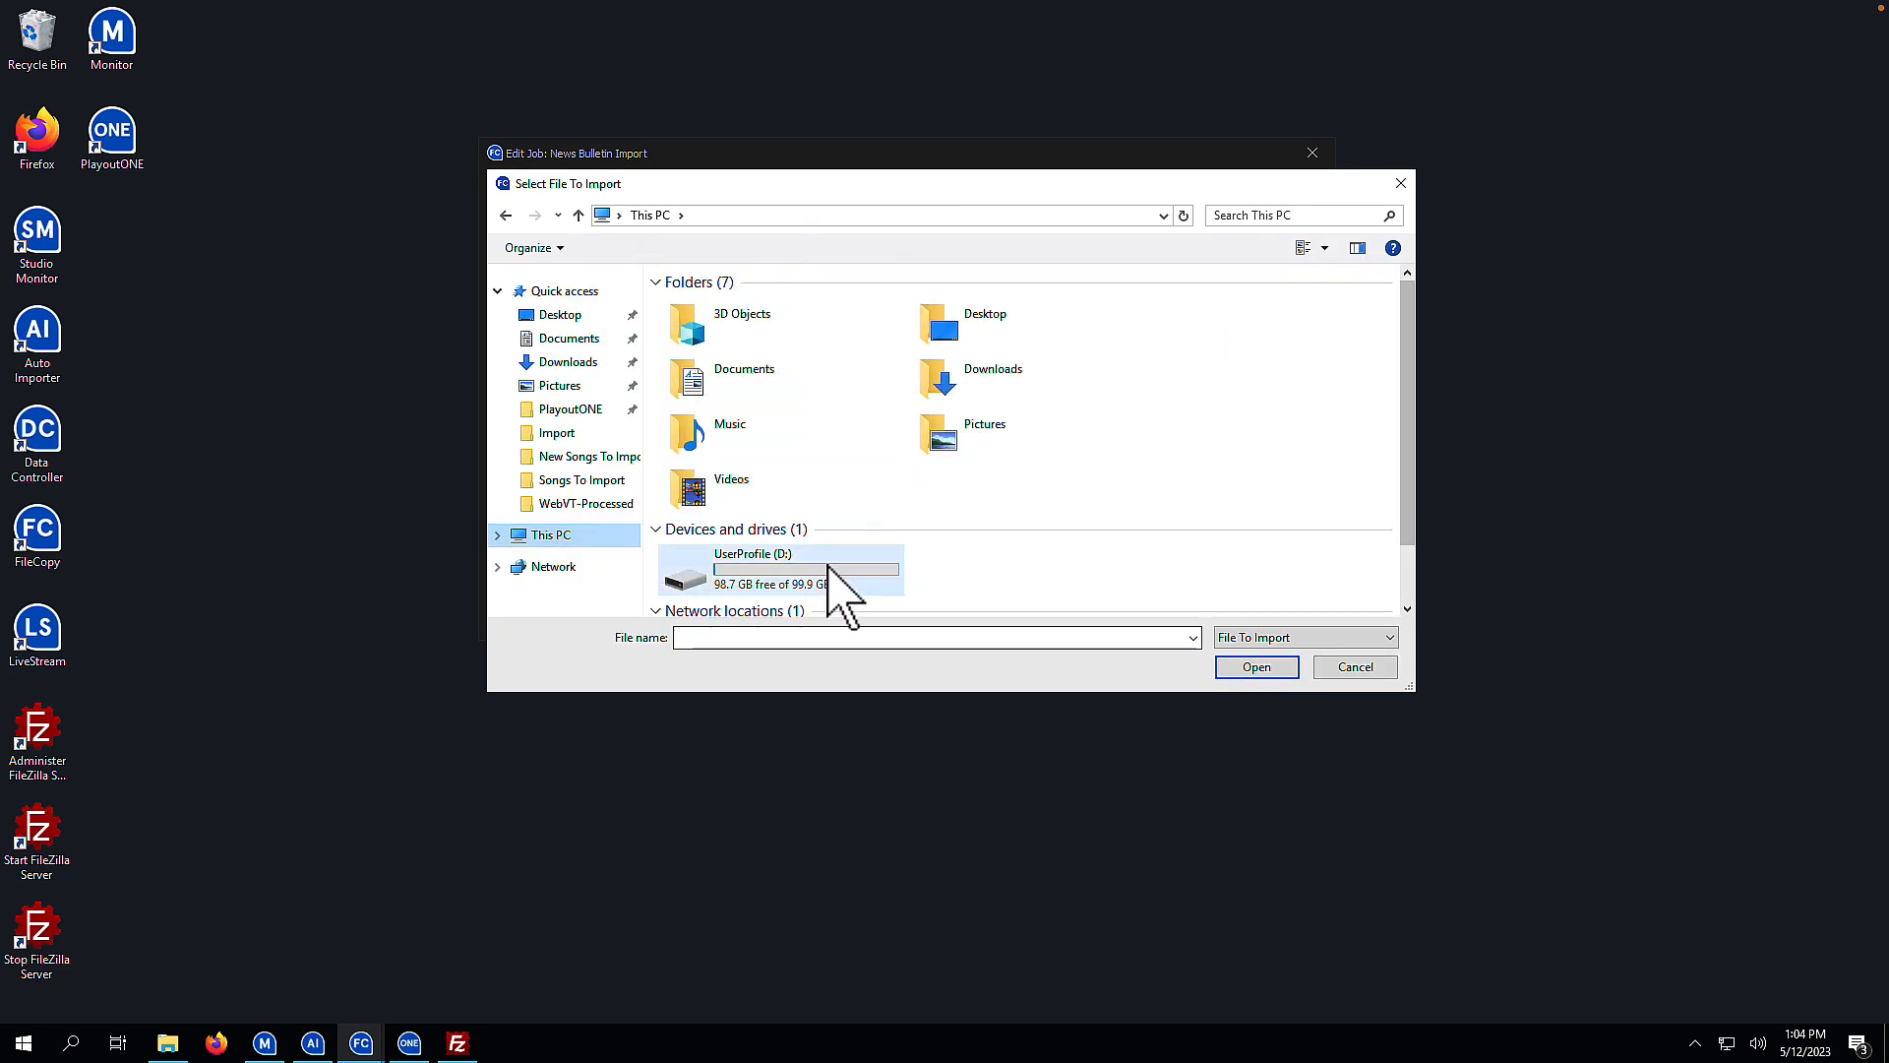
{"action": "double_click", "coordinate": [842, 586]}
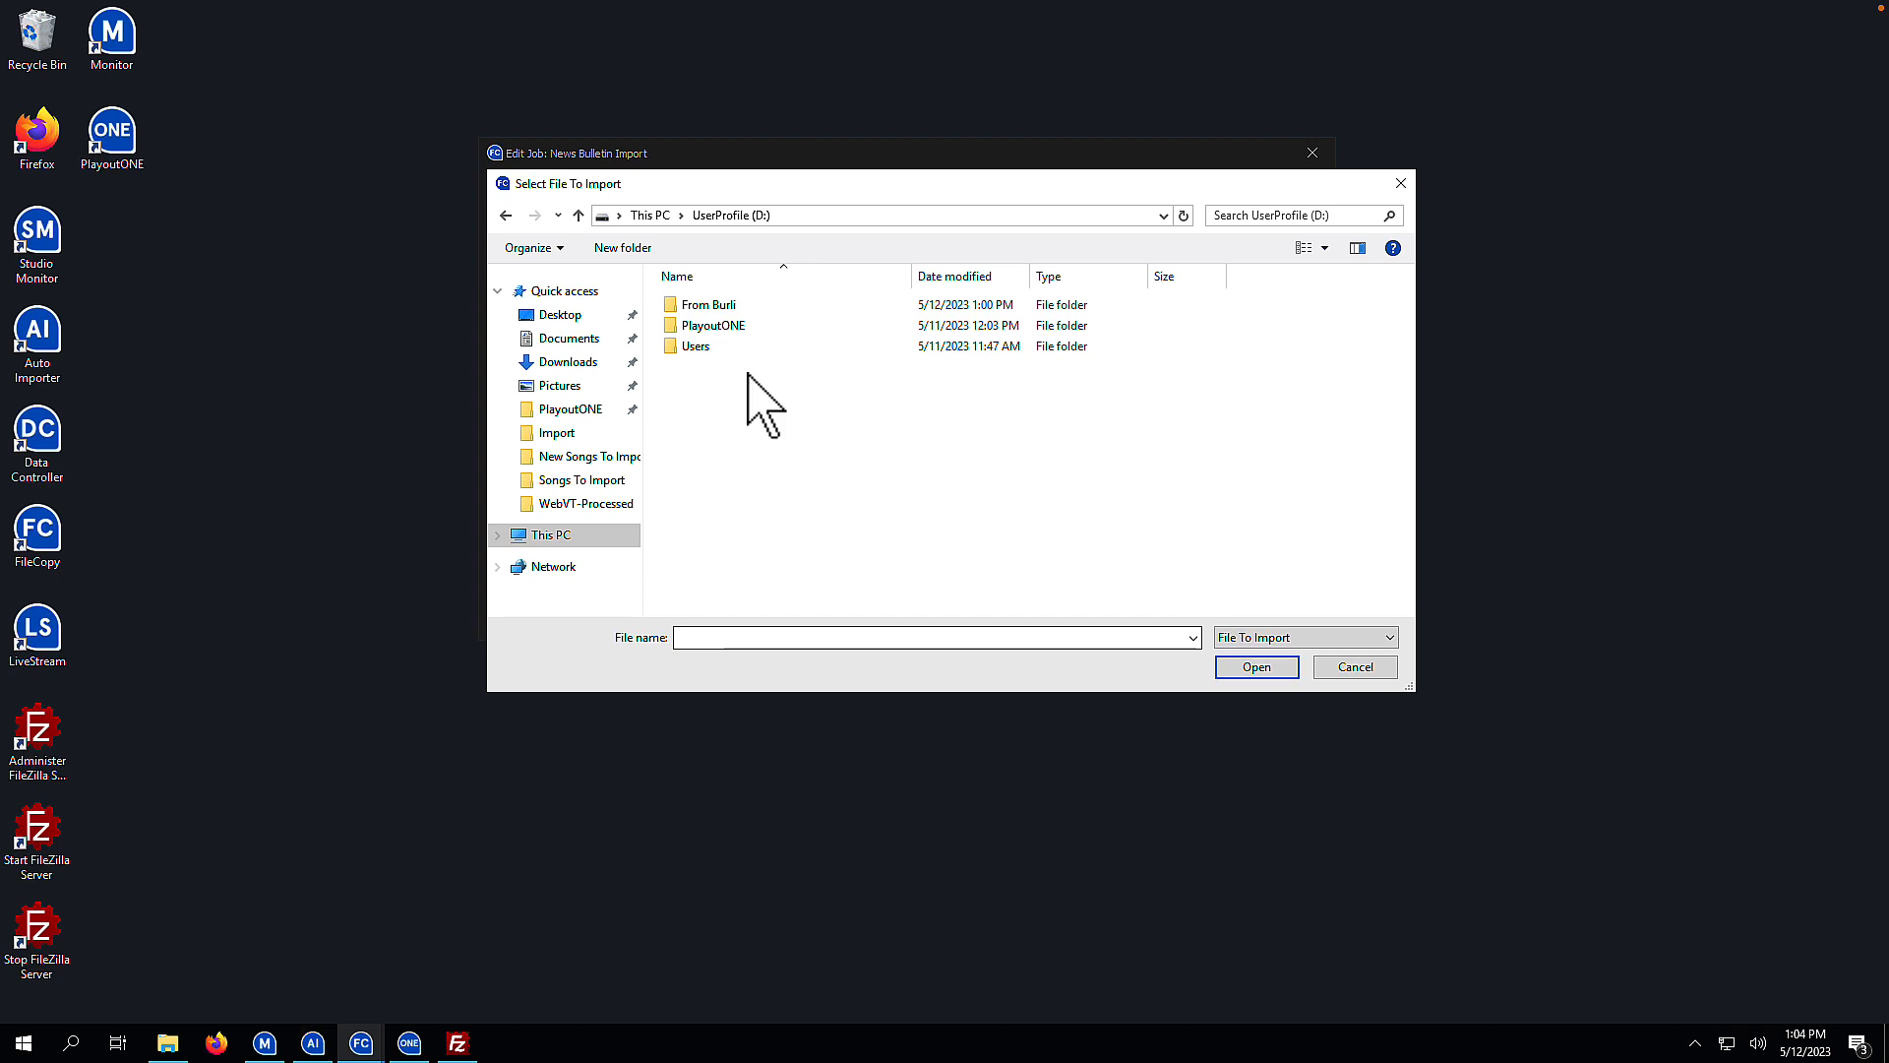
{"action": "double_click", "coordinate": [737, 310]}
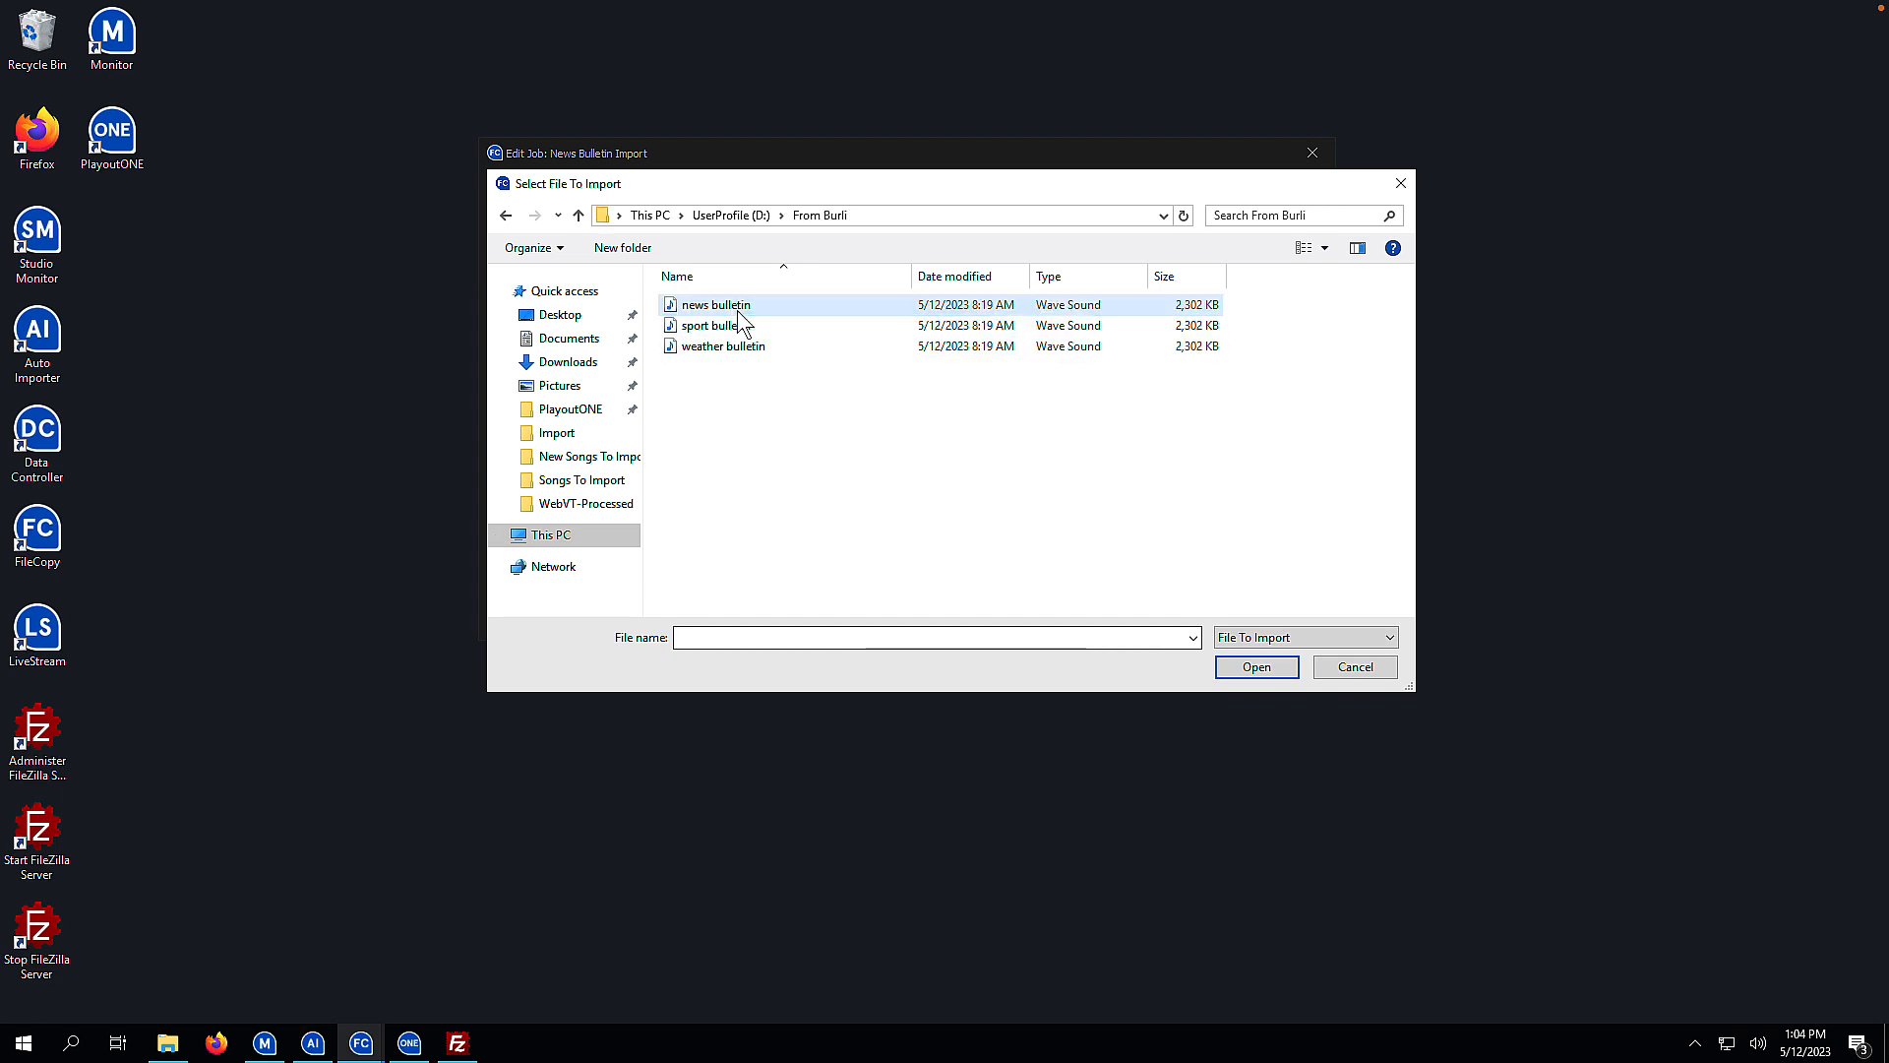
{"action": "left_click", "coordinate": [737, 311]}
{"action": "left_click", "coordinate": [1238, 666]}
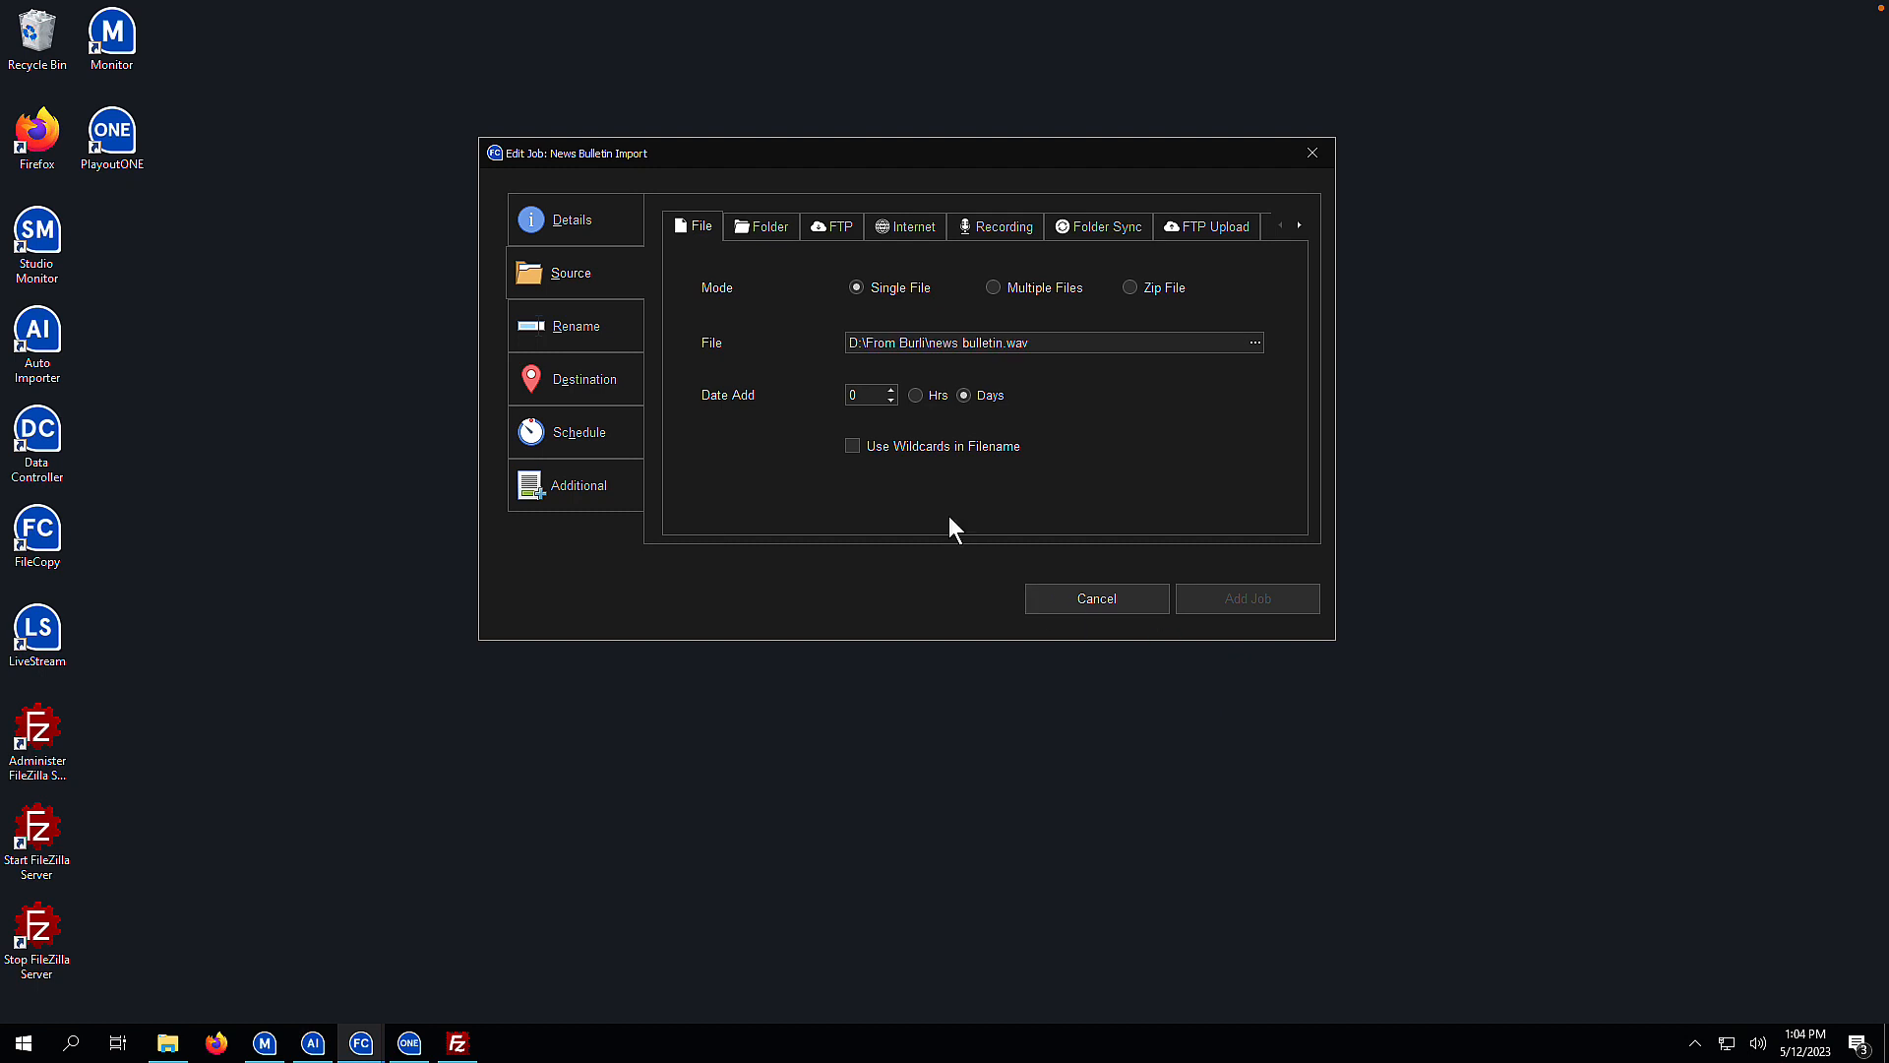
Step: Enable renaming of the copied file and set the new filename to N1234
{"action": "left_click", "coordinate": [603, 342]}
{"action": "left_click", "coordinate": [686, 268]}
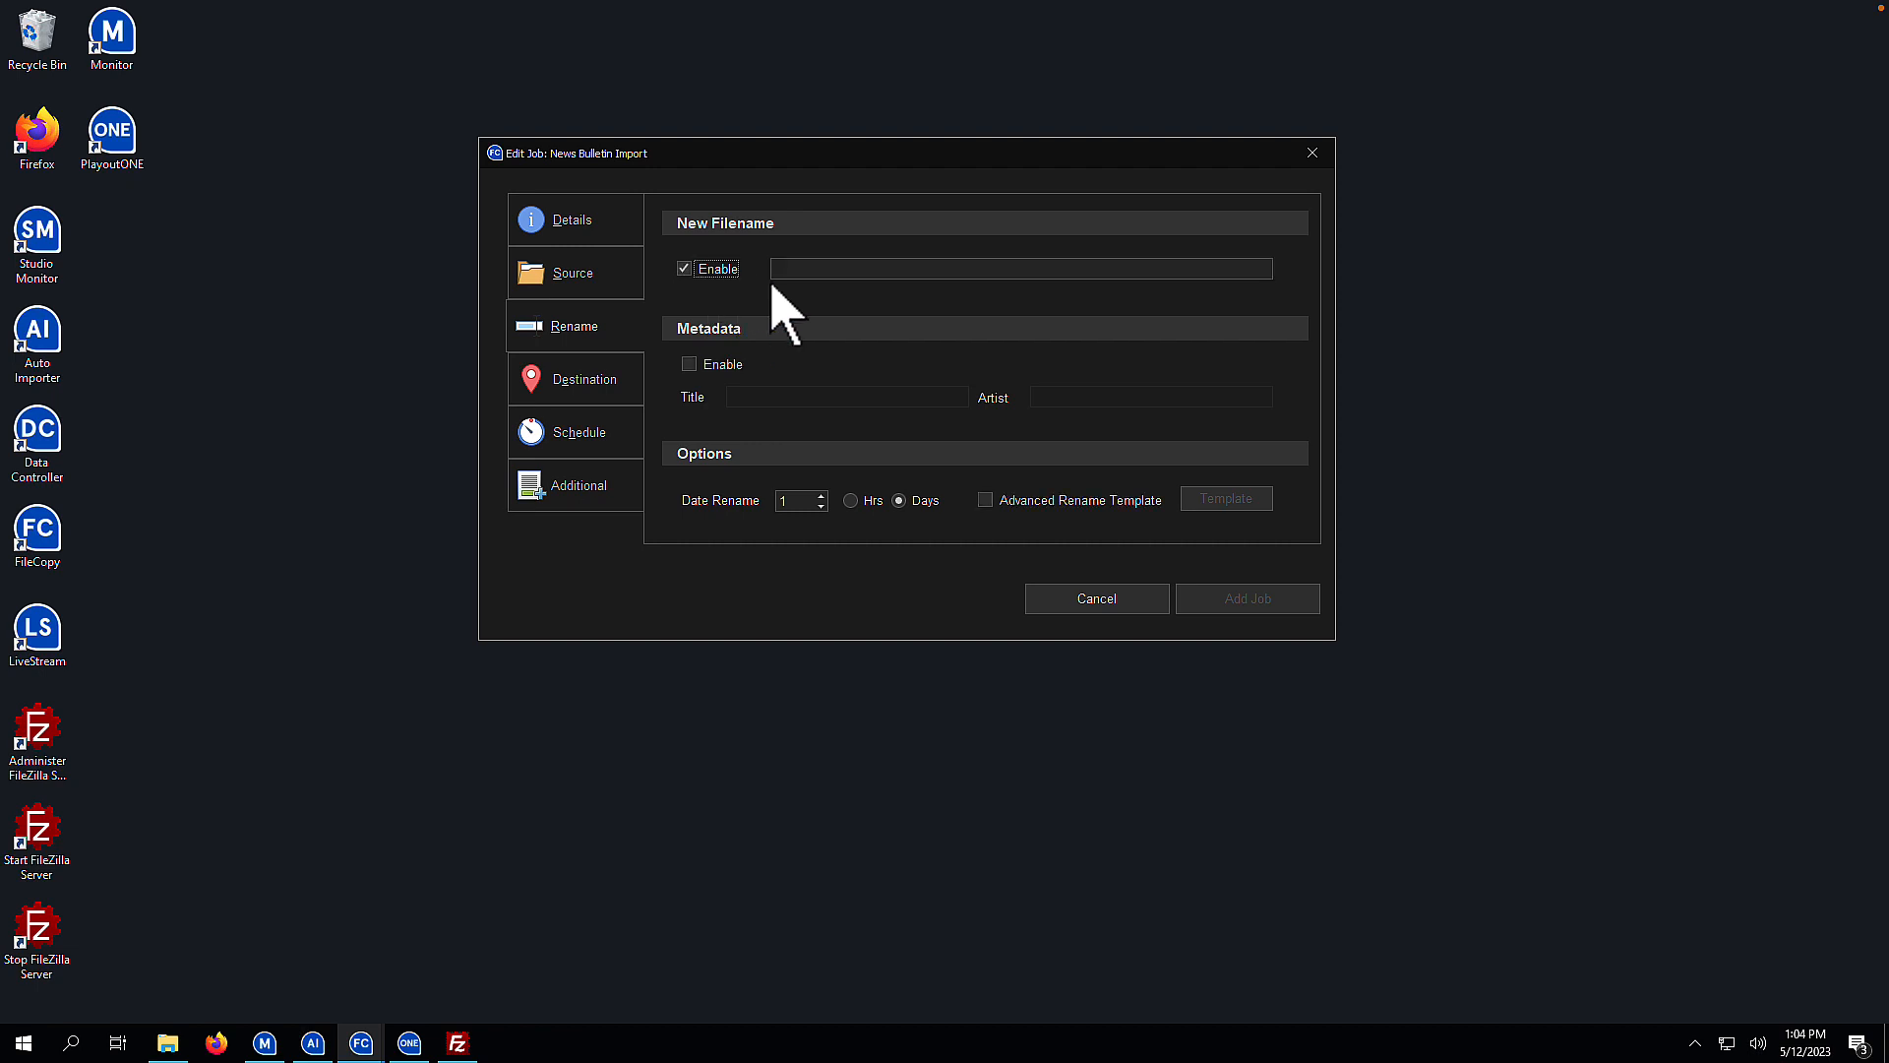
{"action": "left_click", "coordinate": [787, 271]}
{"action": "type", "text": "N1234"}
Step: Set the job's destination to the Auto Importer's News Import entry
{"action": "left_click", "coordinate": [620, 393]}
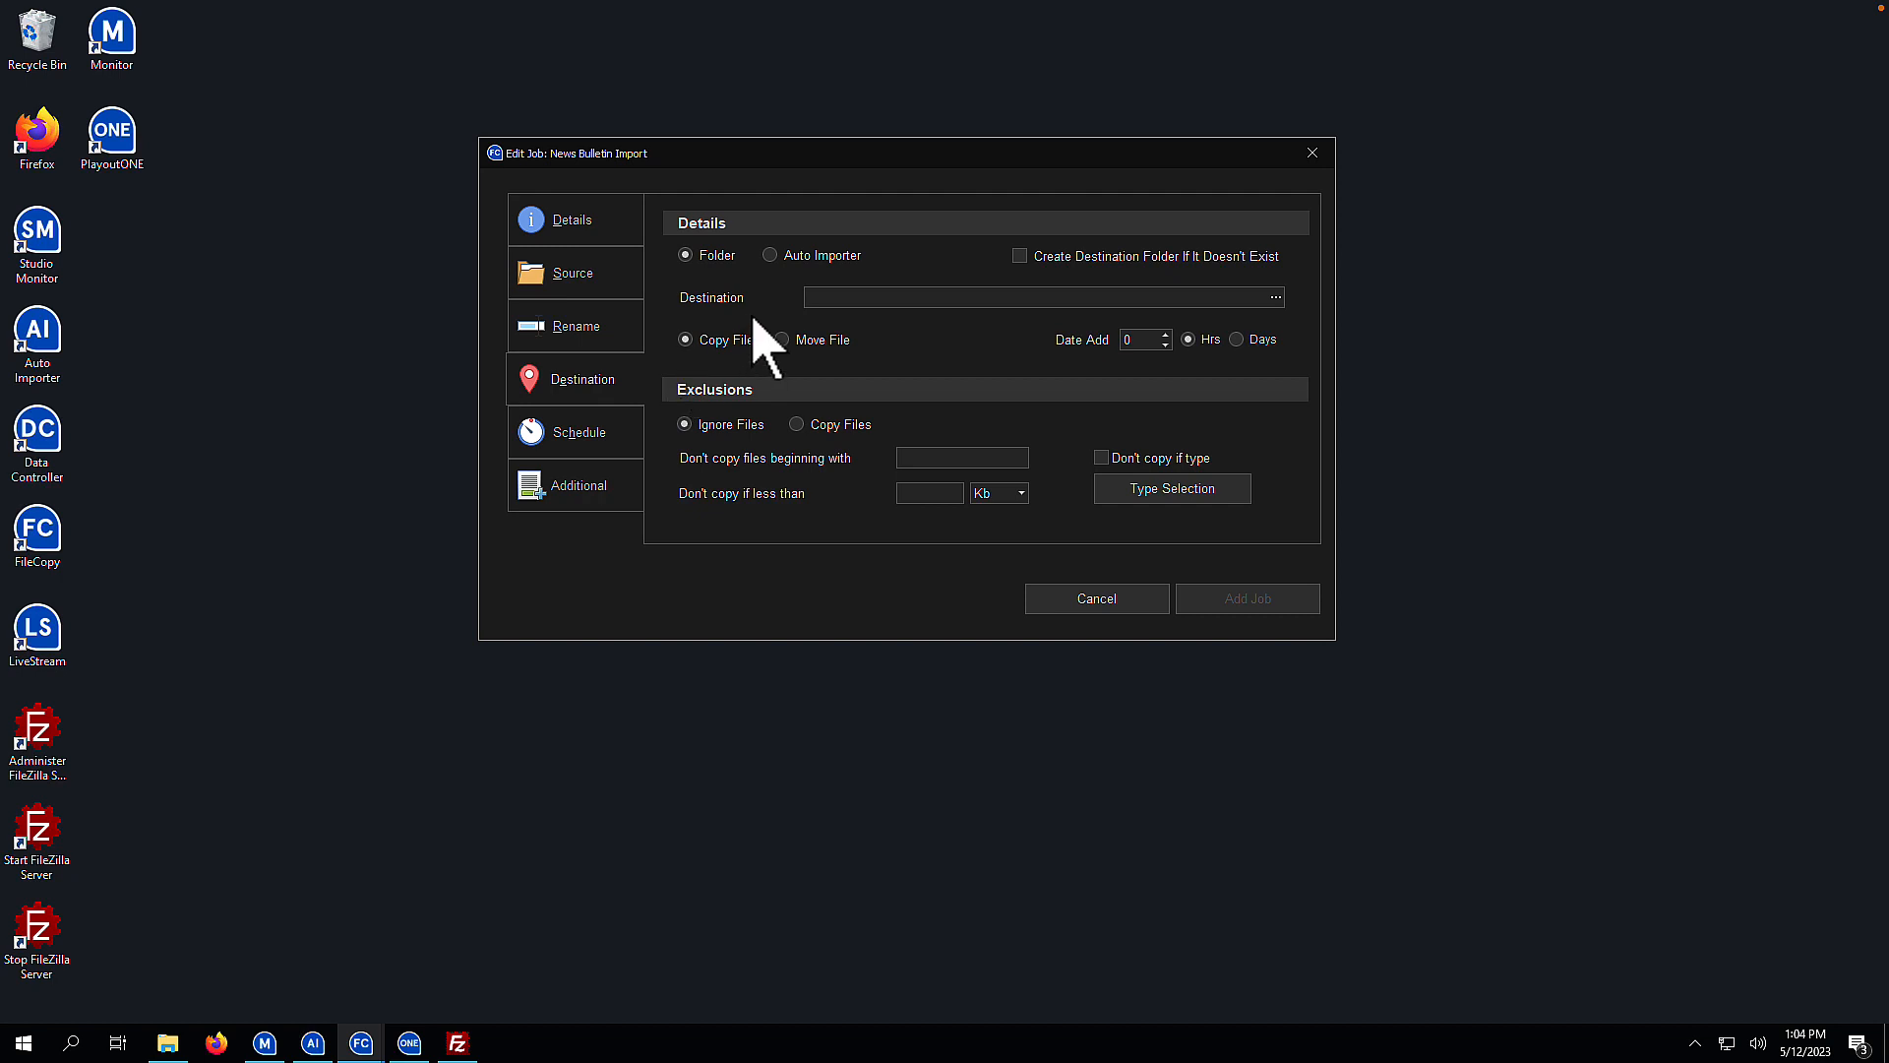
{"action": "left_click", "coordinate": [785, 257]}
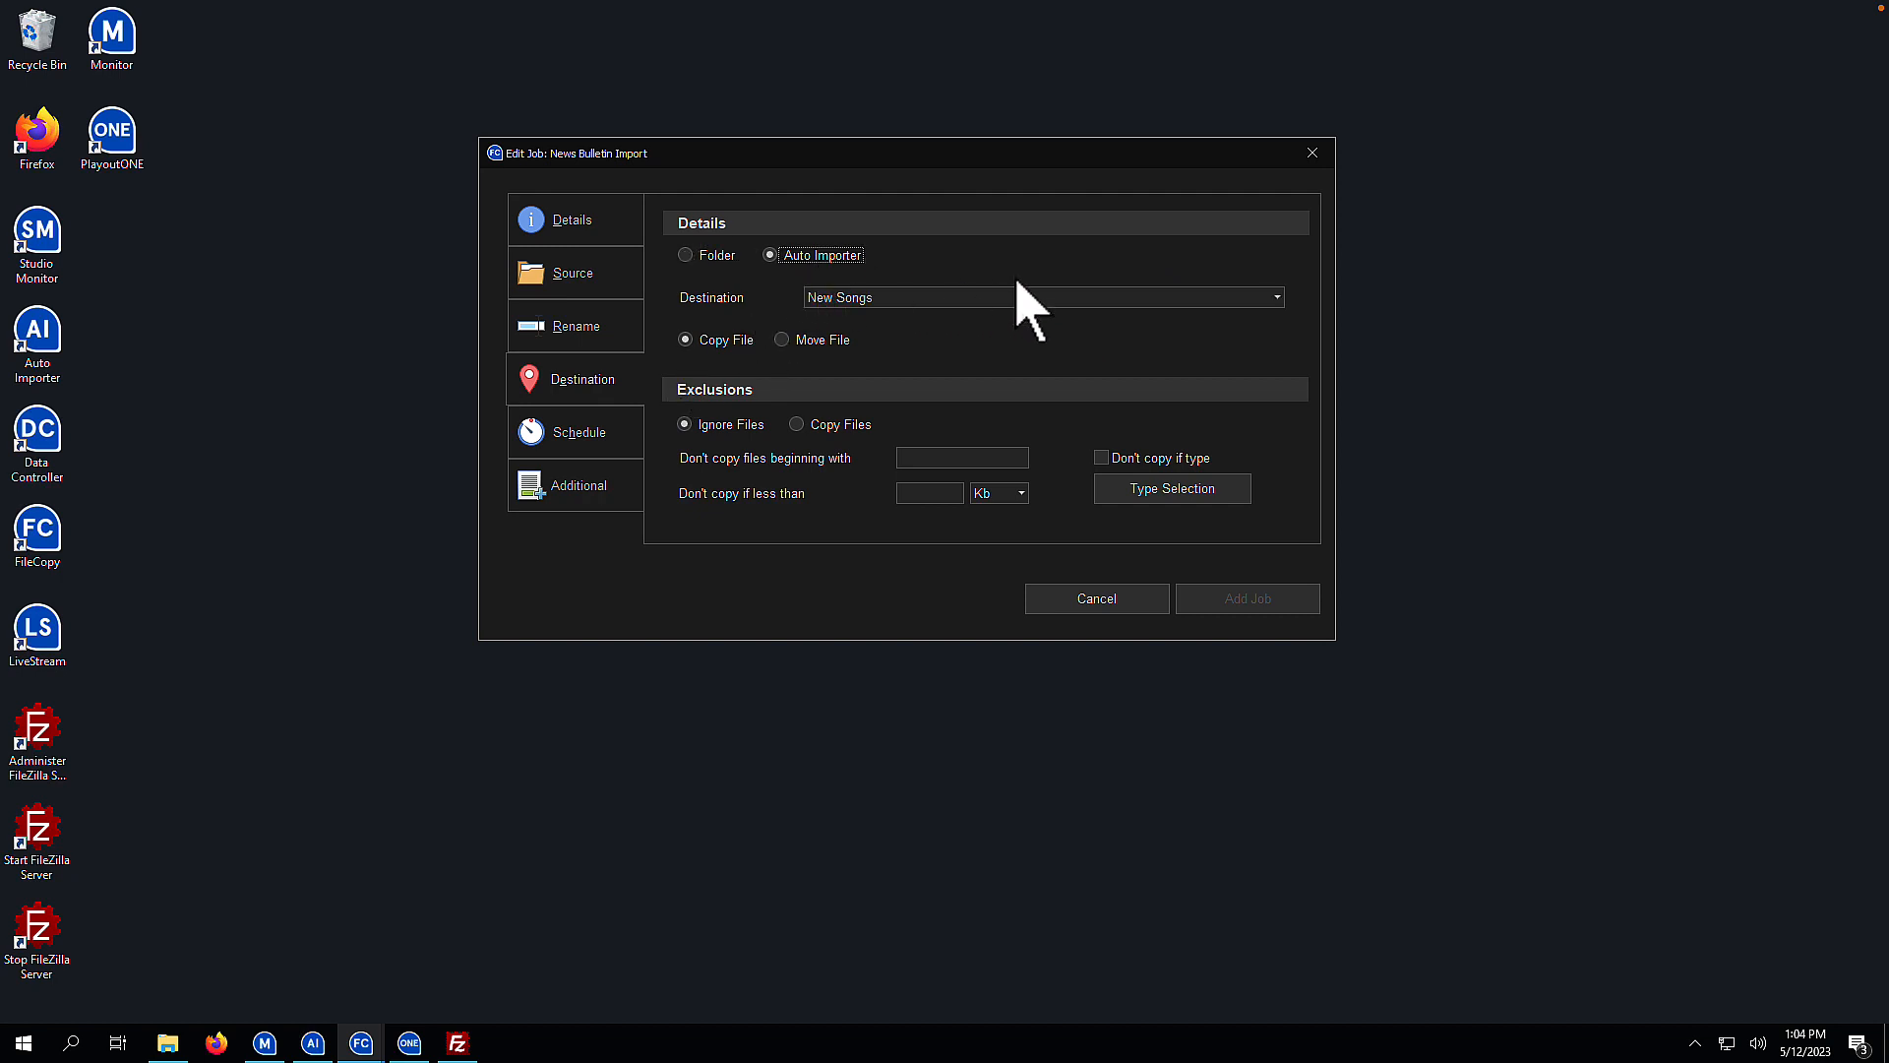
{"action": "left_click", "coordinate": [1276, 299]}
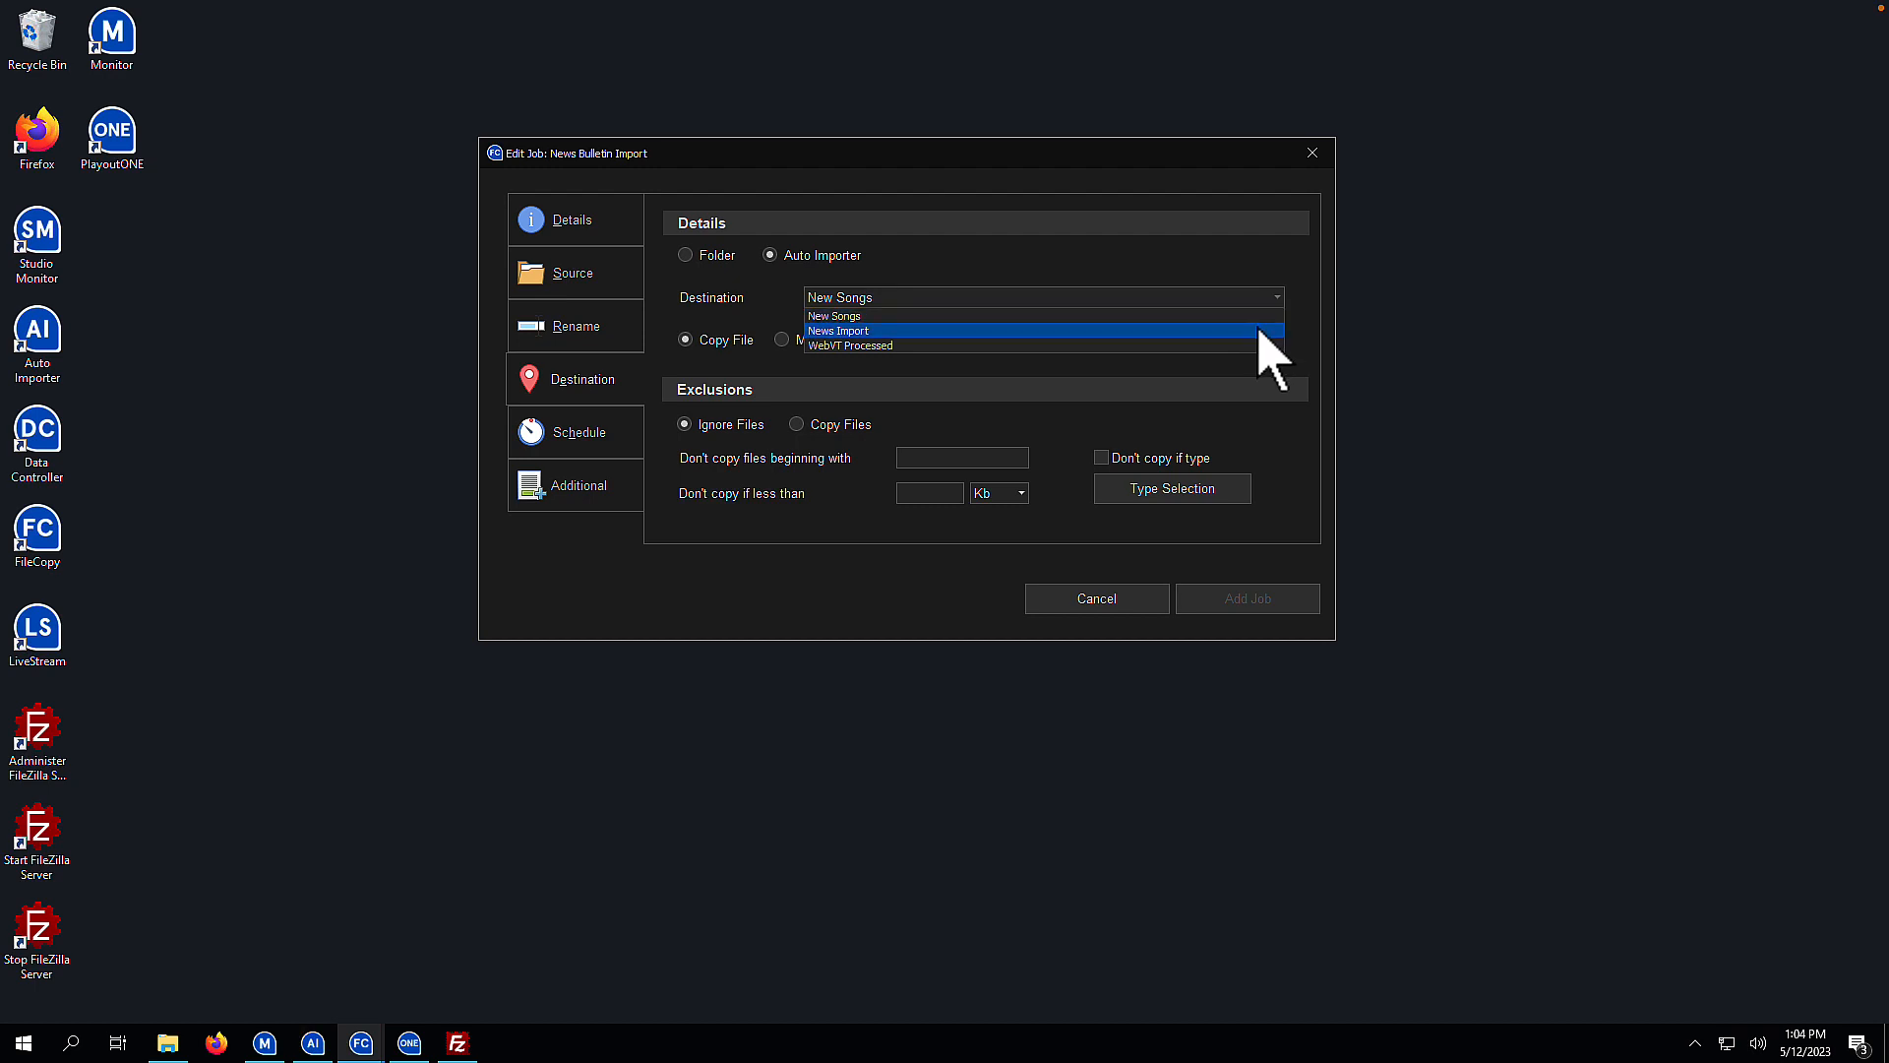
{"action": "left_click", "coordinate": [1259, 332]}
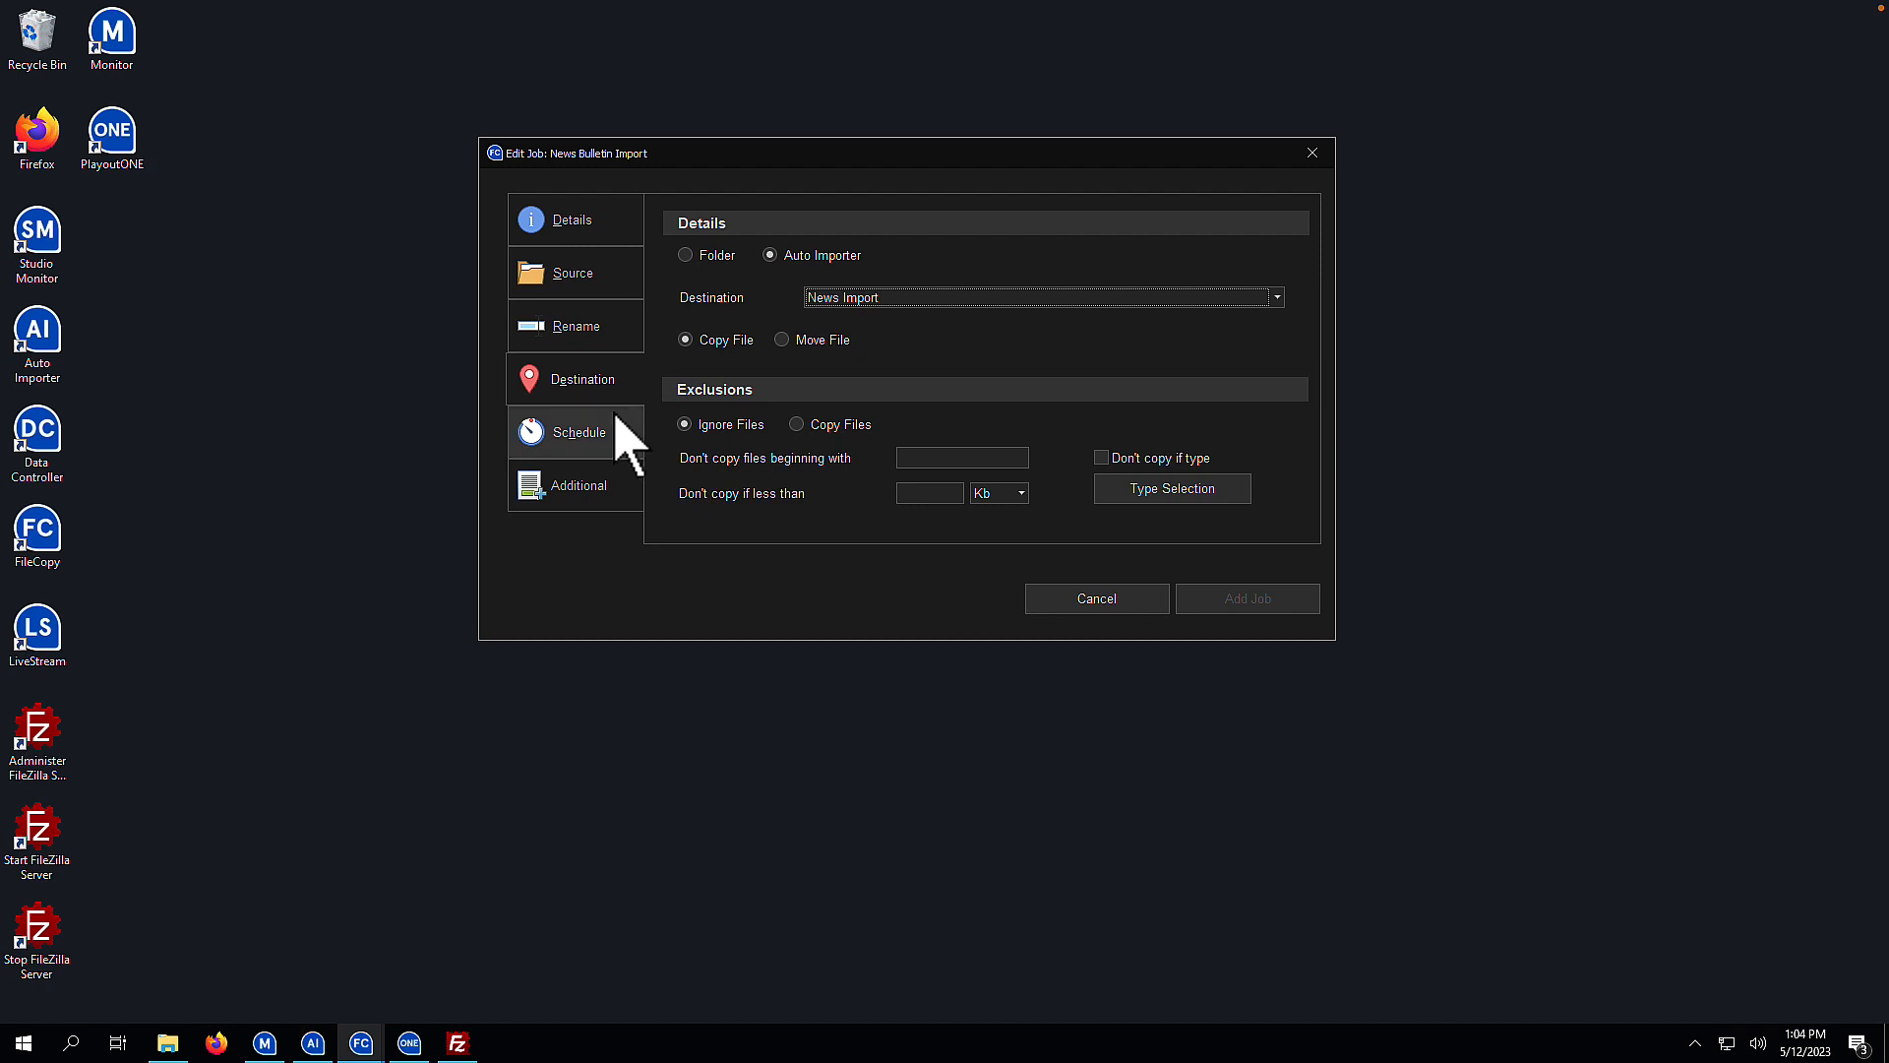
Step: Schedule the job on all days, every 1 hour at 55 minutes past the hour, and add it to the job list
{"action": "left_click", "coordinate": [625, 445]}
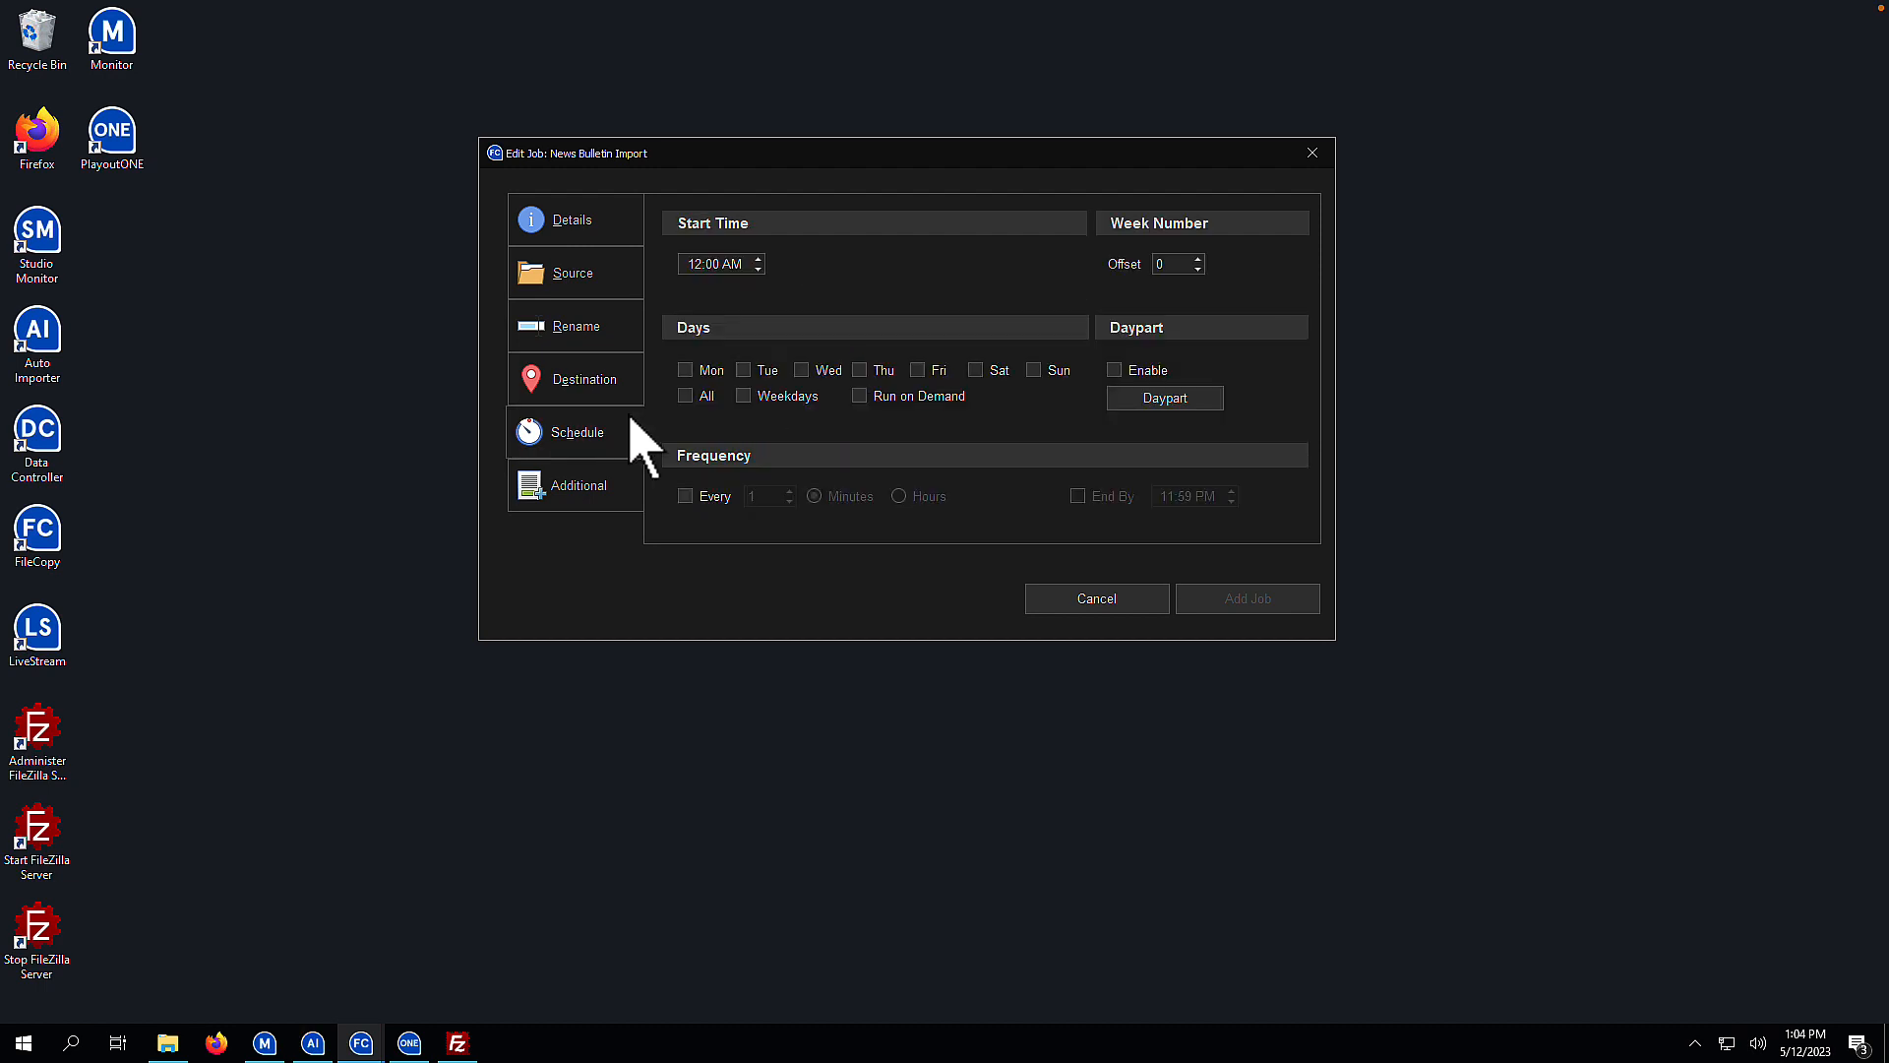
{"action": "left_click", "coordinate": [684, 395]}
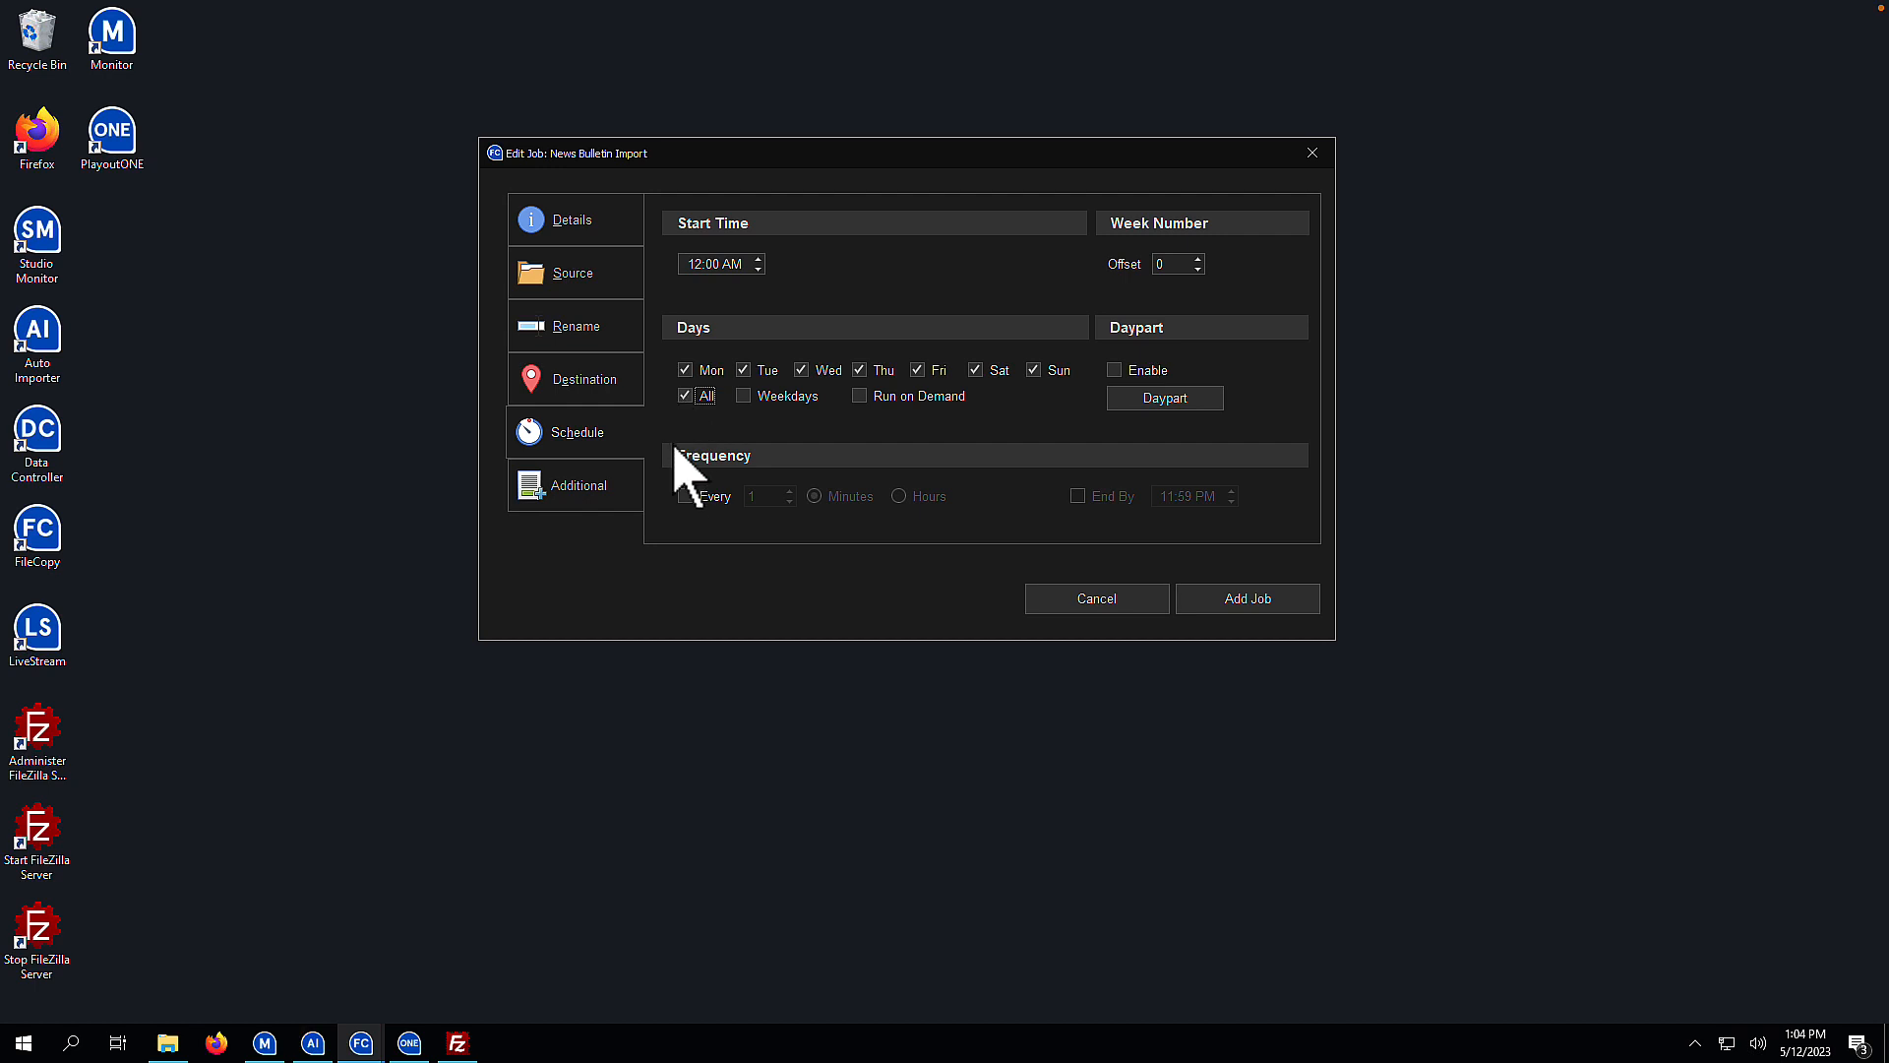
{"action": "left_click", "coordinate": [686, 495]}
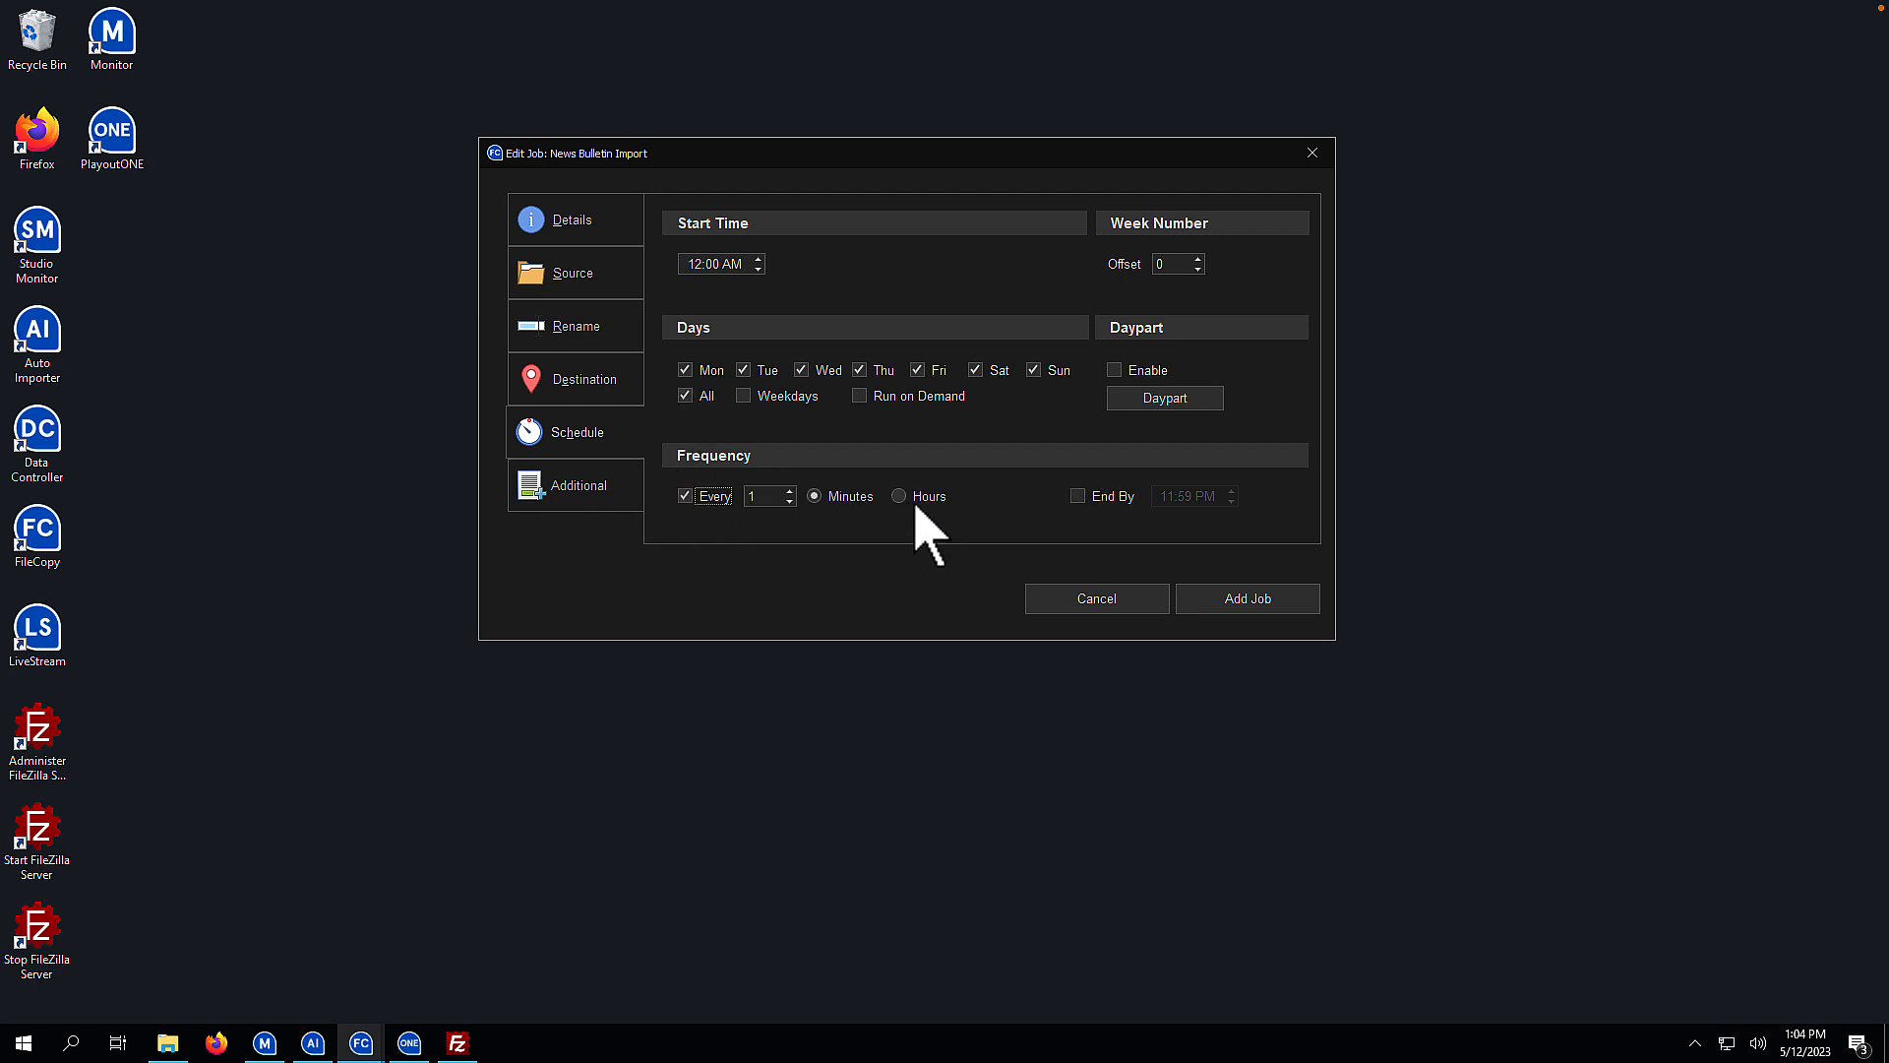
{"action": "left_click", "coordinate": [924, 502]}
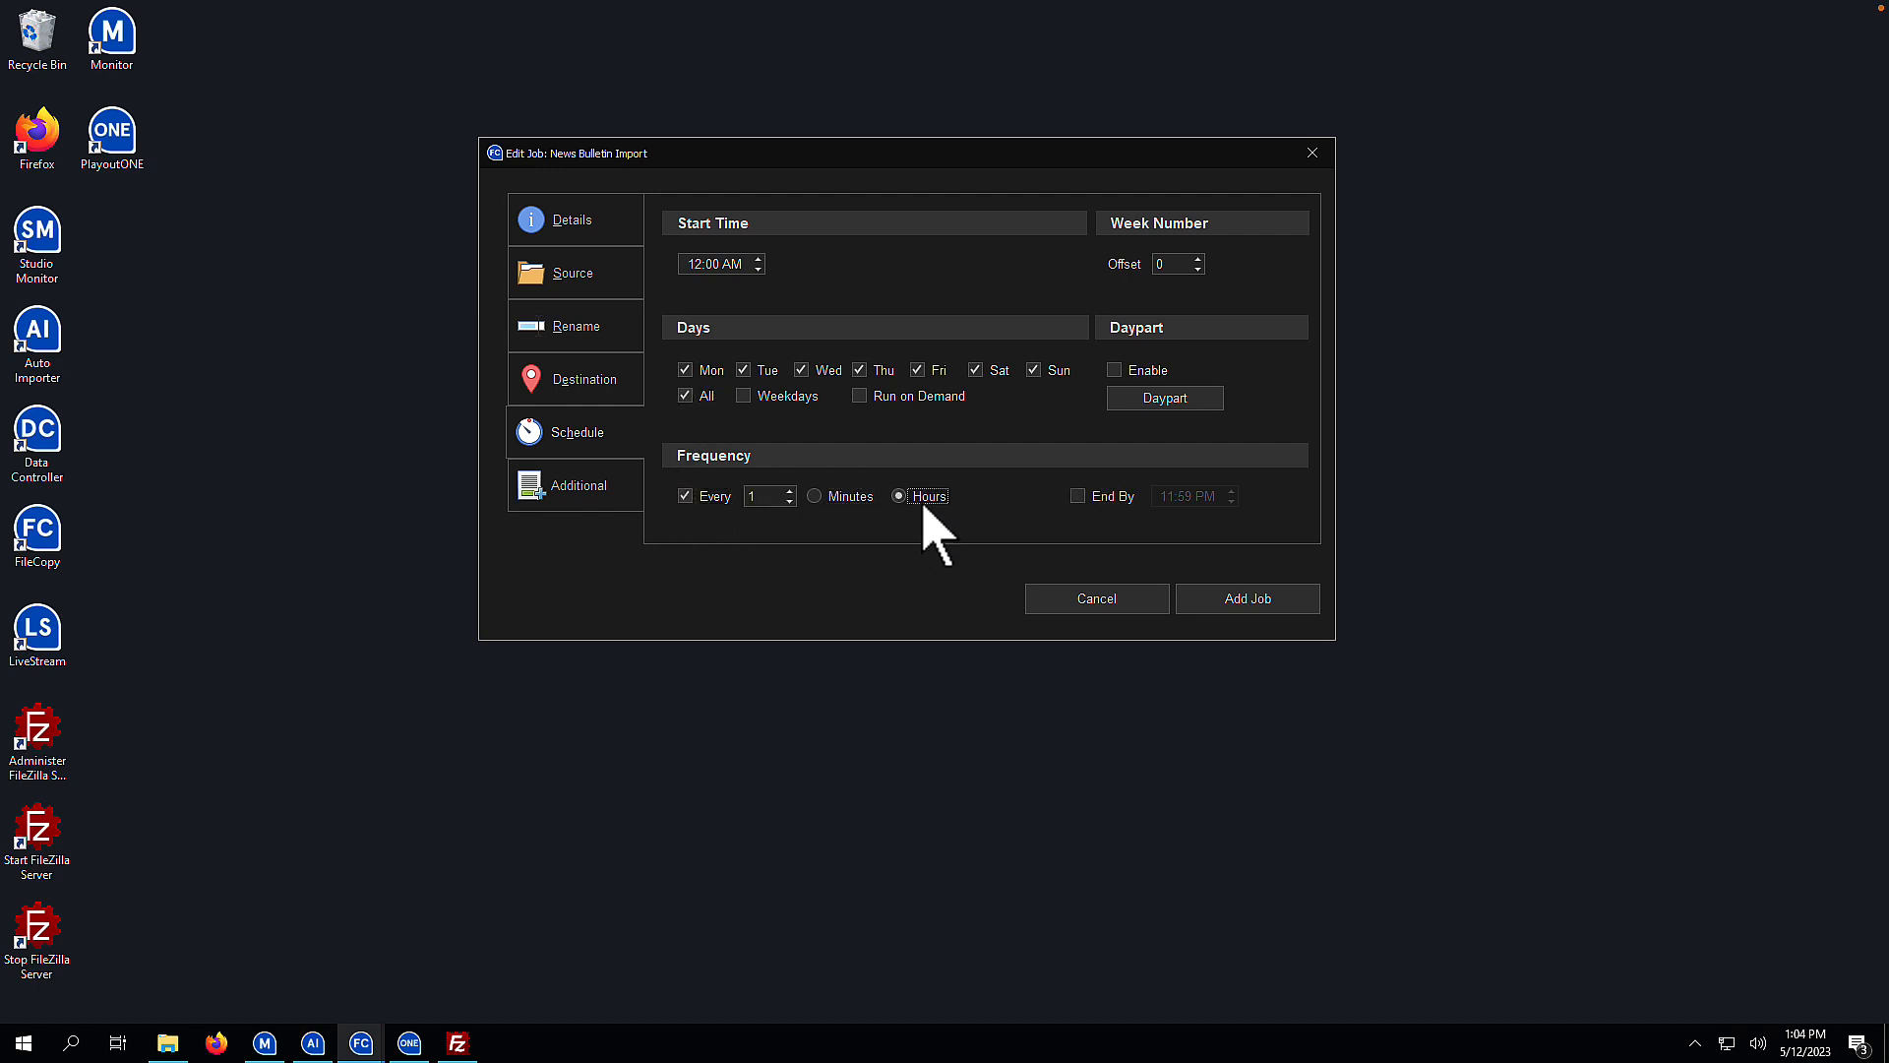
{"action": "left_click", "coordinate": [711, 252]}
{"action": "left_click", "coordinate": [1228, 602]}
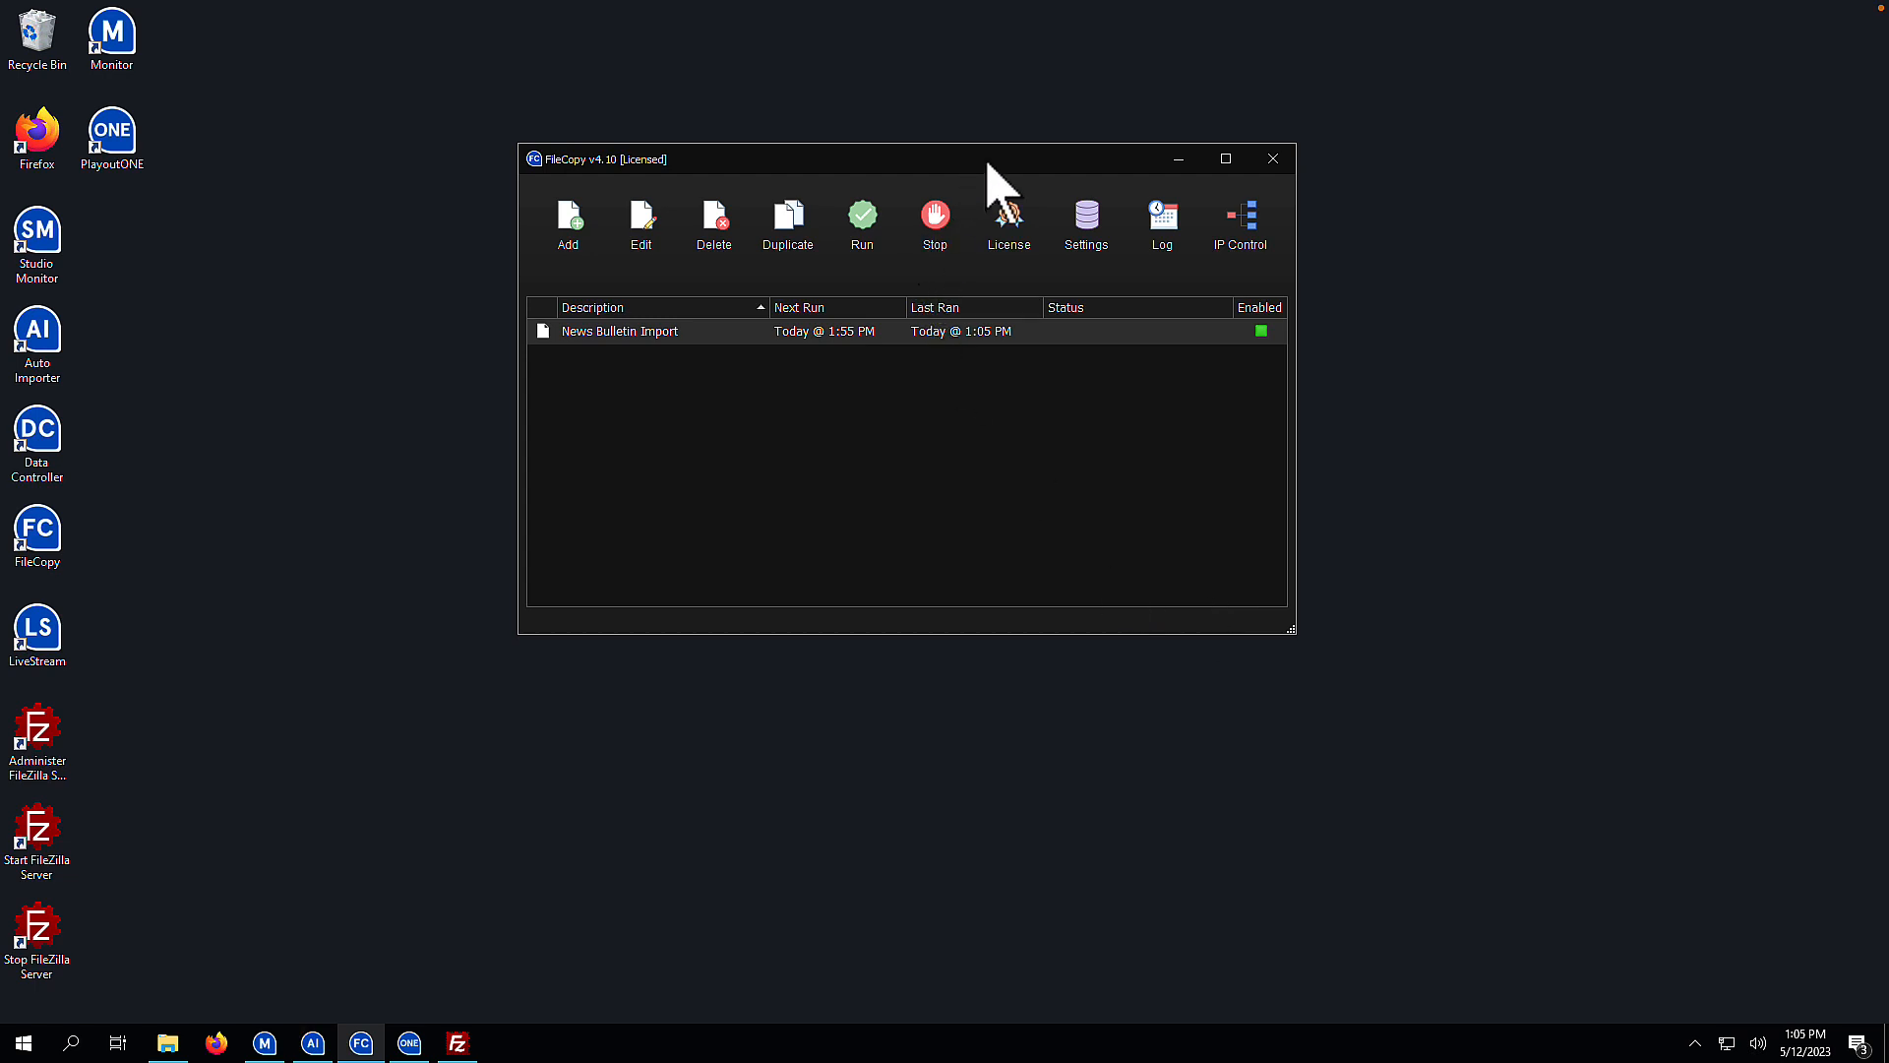
Step: Switch to Auto Importer and arrange its window beside the FileCopy window without overlap
{"action": "left_click_drag", "start_coordinate": [987, 159], "coordinate": [657, 33]}
{"action": "left_click", "coordinate": [313, 1043]}
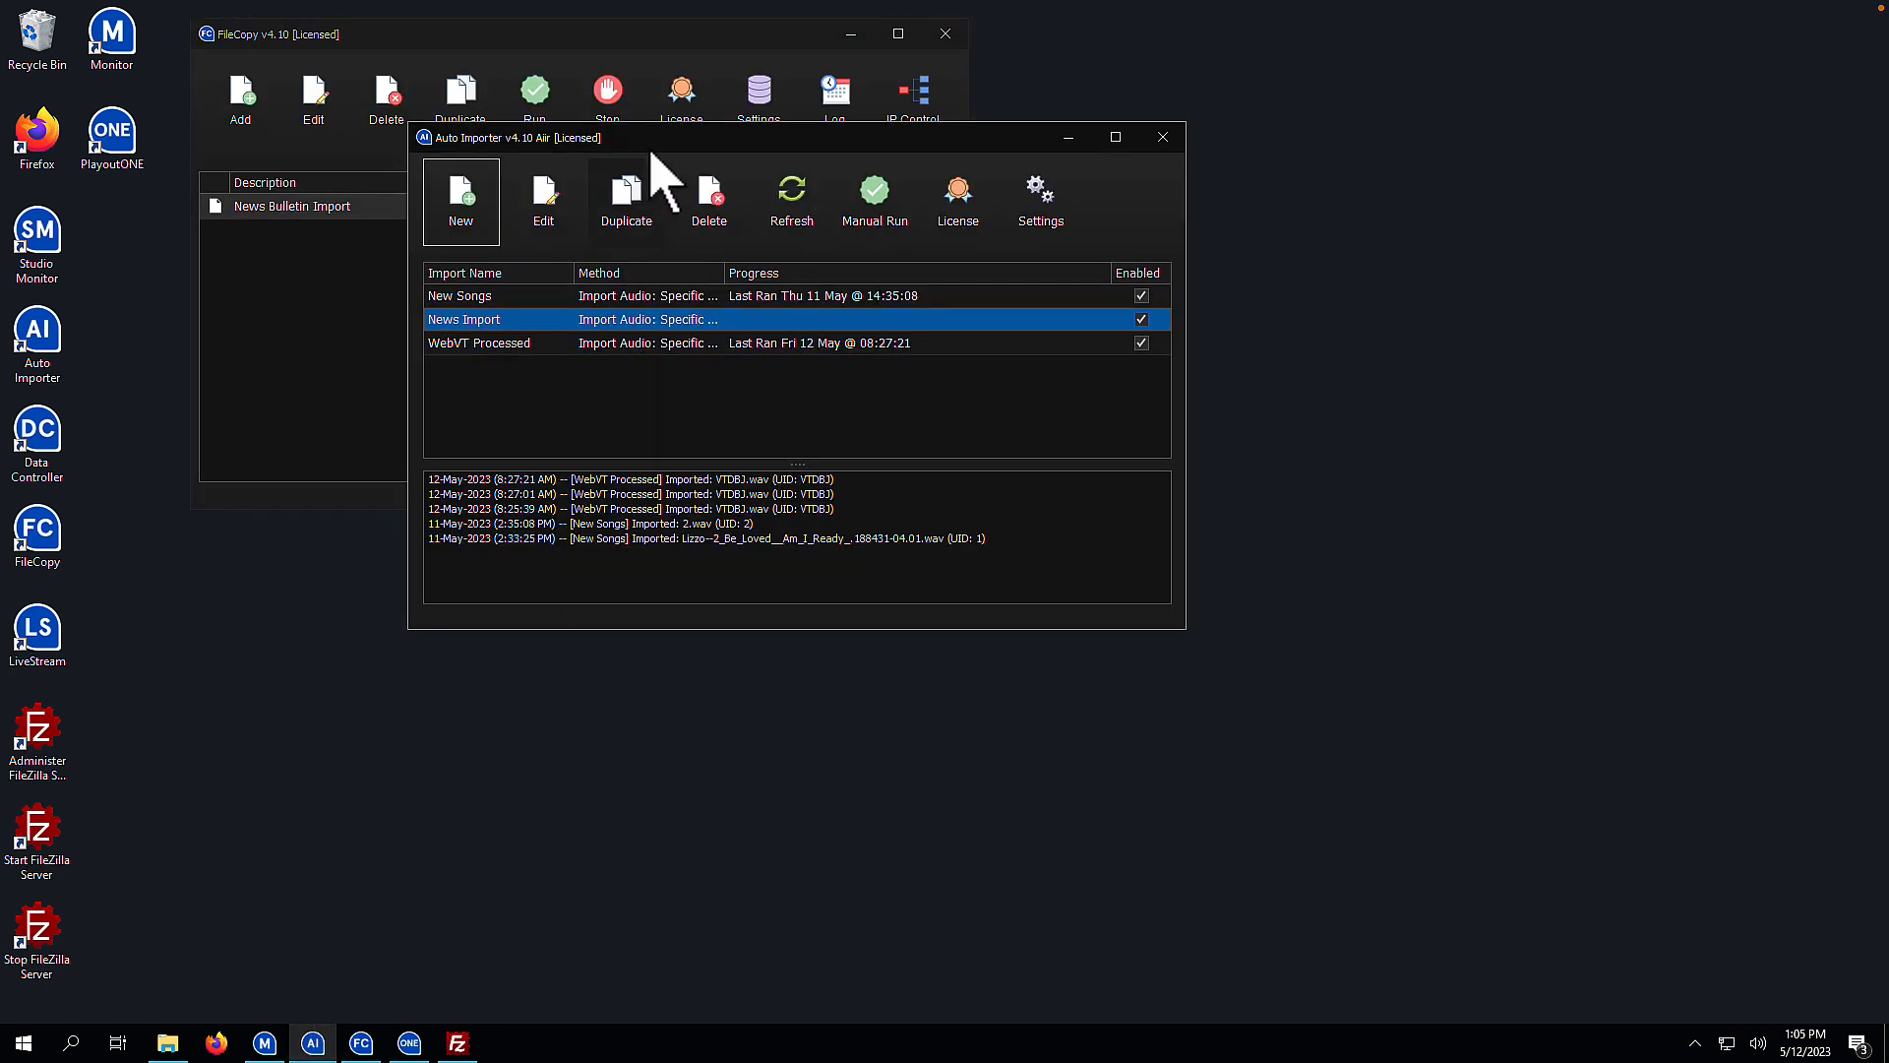
{"action": "left_click_drag", "start_coordinate": [650, 148], "coordinate": [1268, 244]}
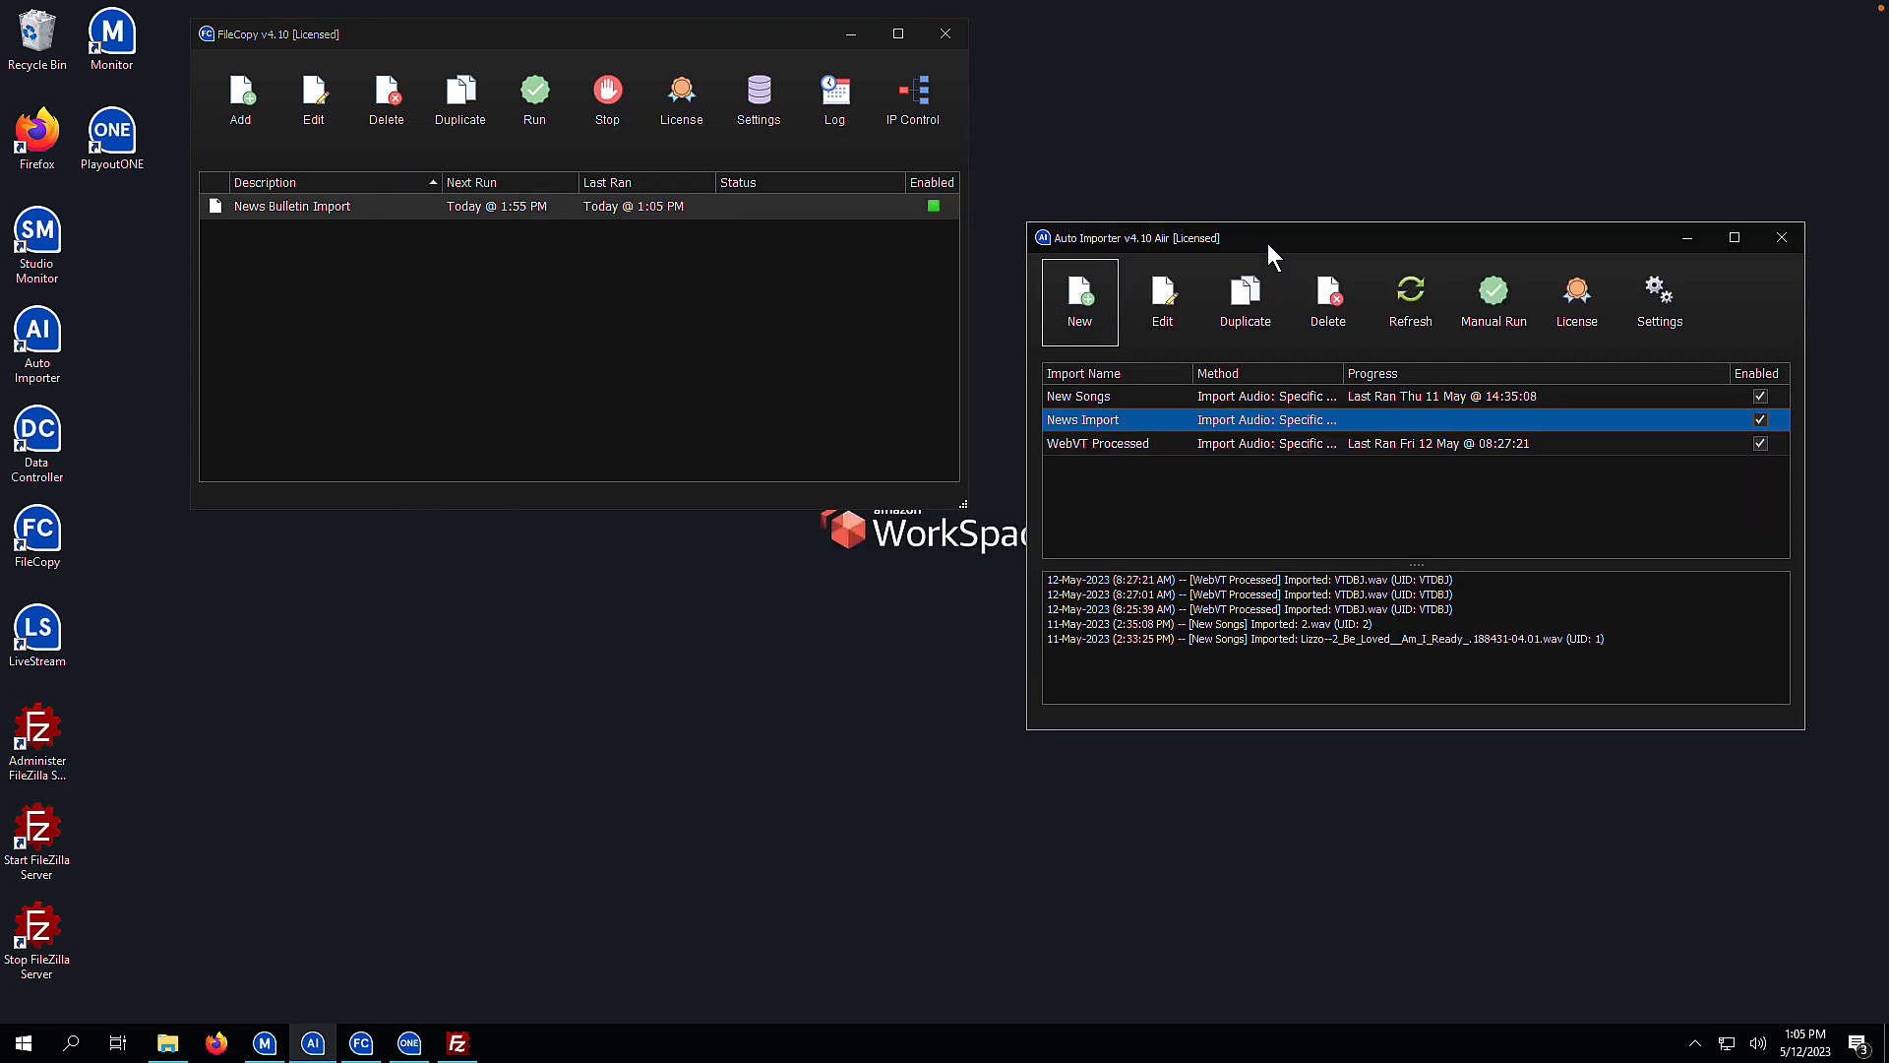
Step: Run the News Bulletin Import job manually in FileCopy and dismiss the resulting information dialog
{"action": "left_click", "coordinate": [434, 213]}
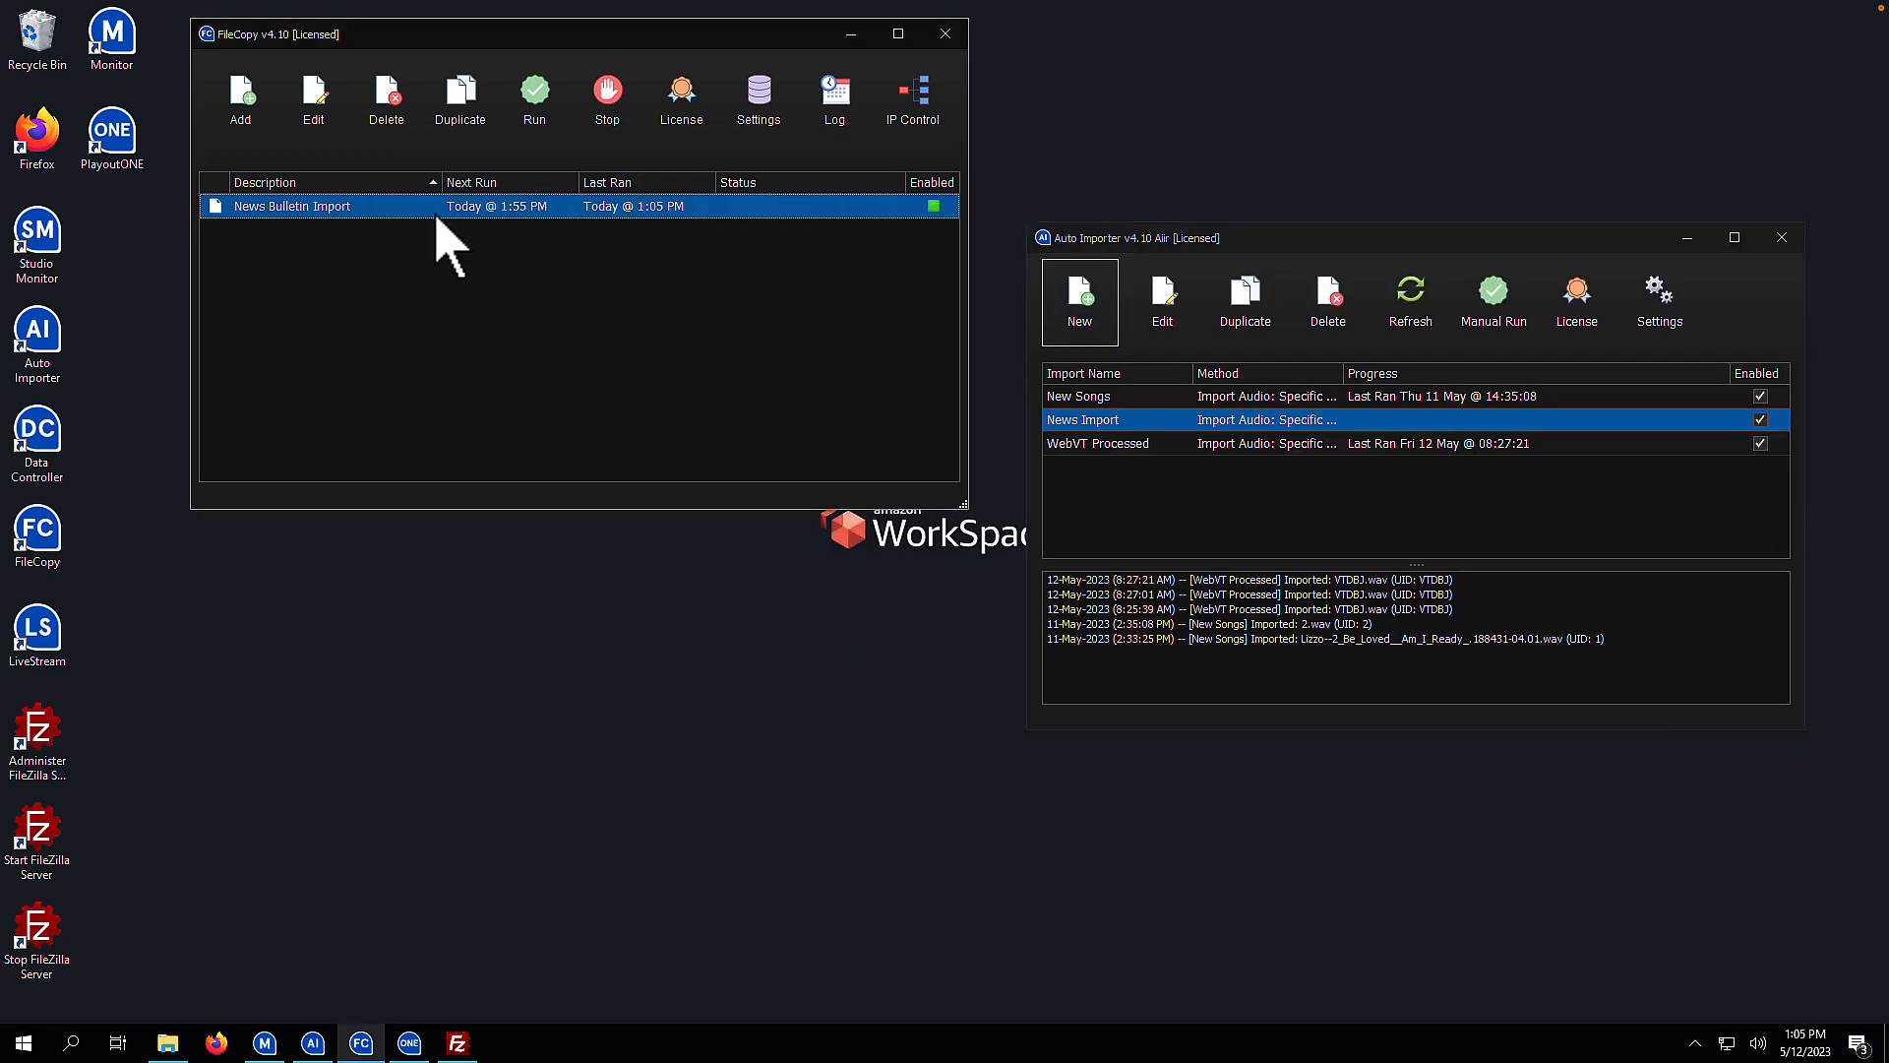
{"action": "left_click", "coordinate": [535, 120]}
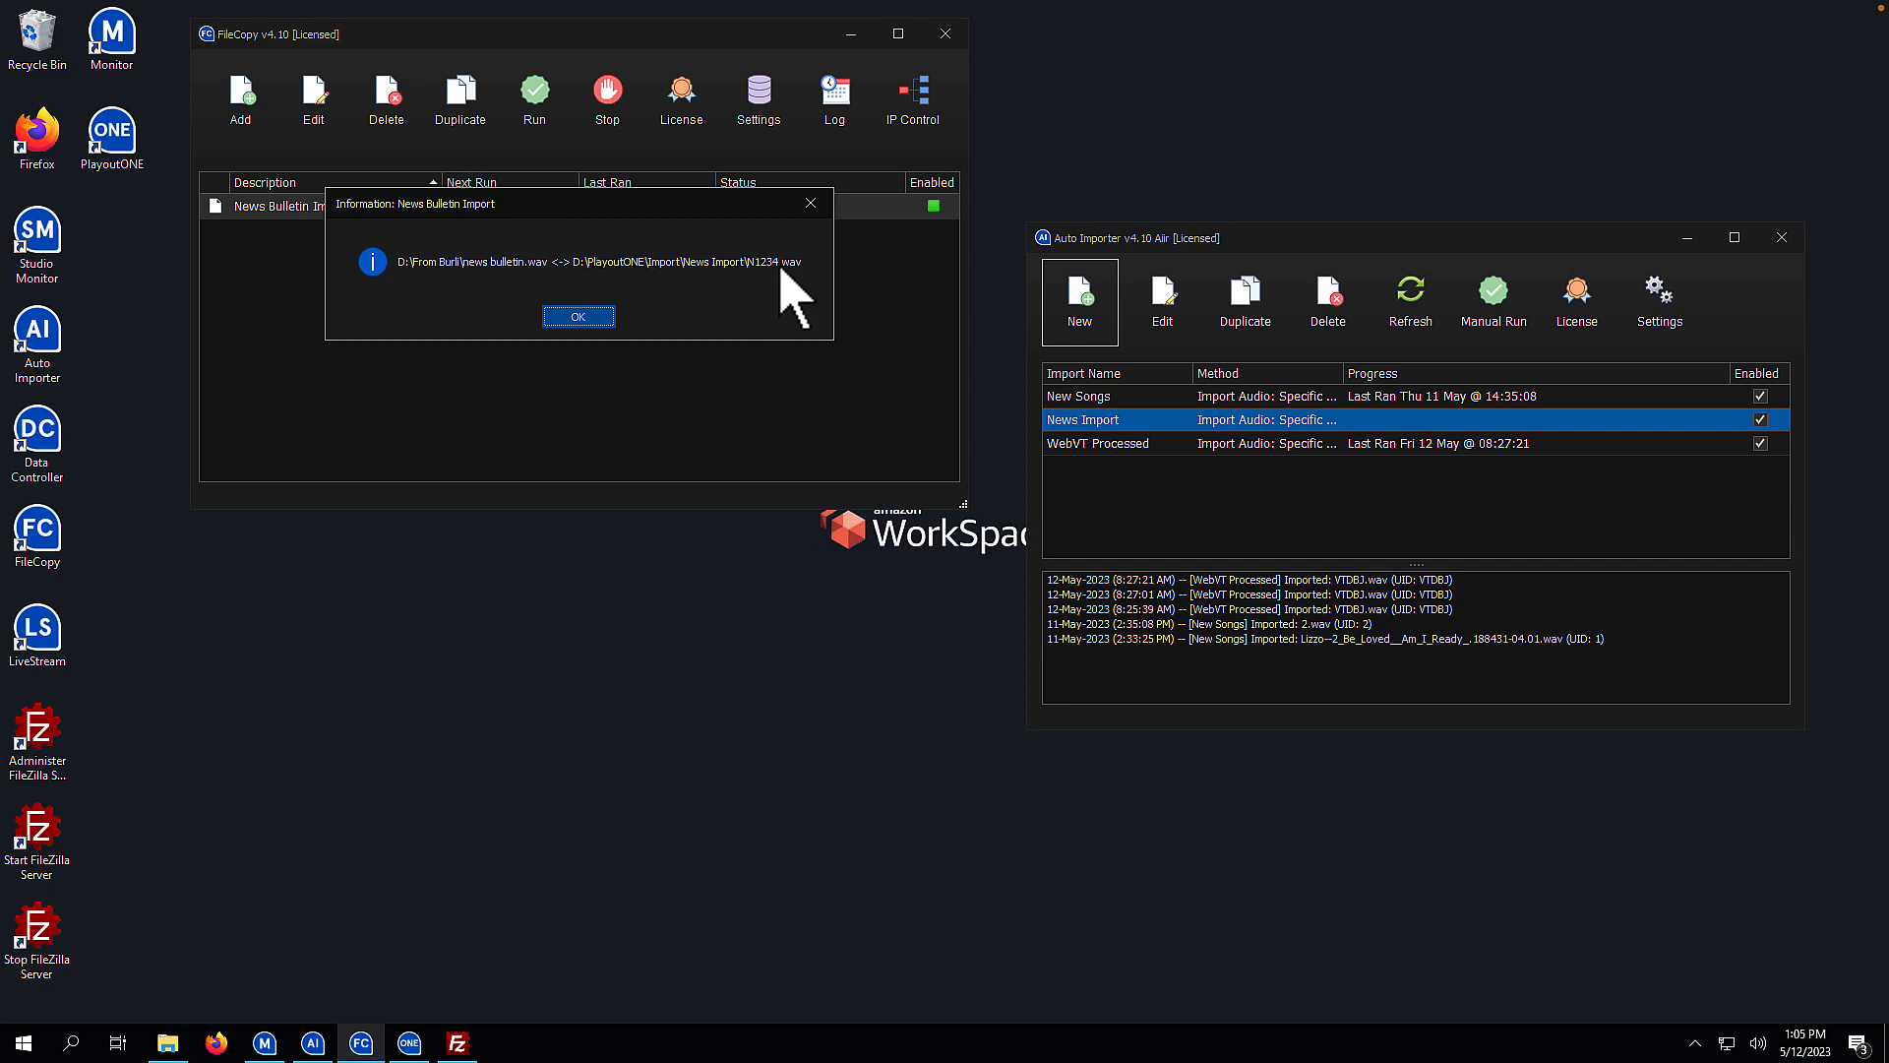
{"action": "left_click", "coordinate": [597, 317]}
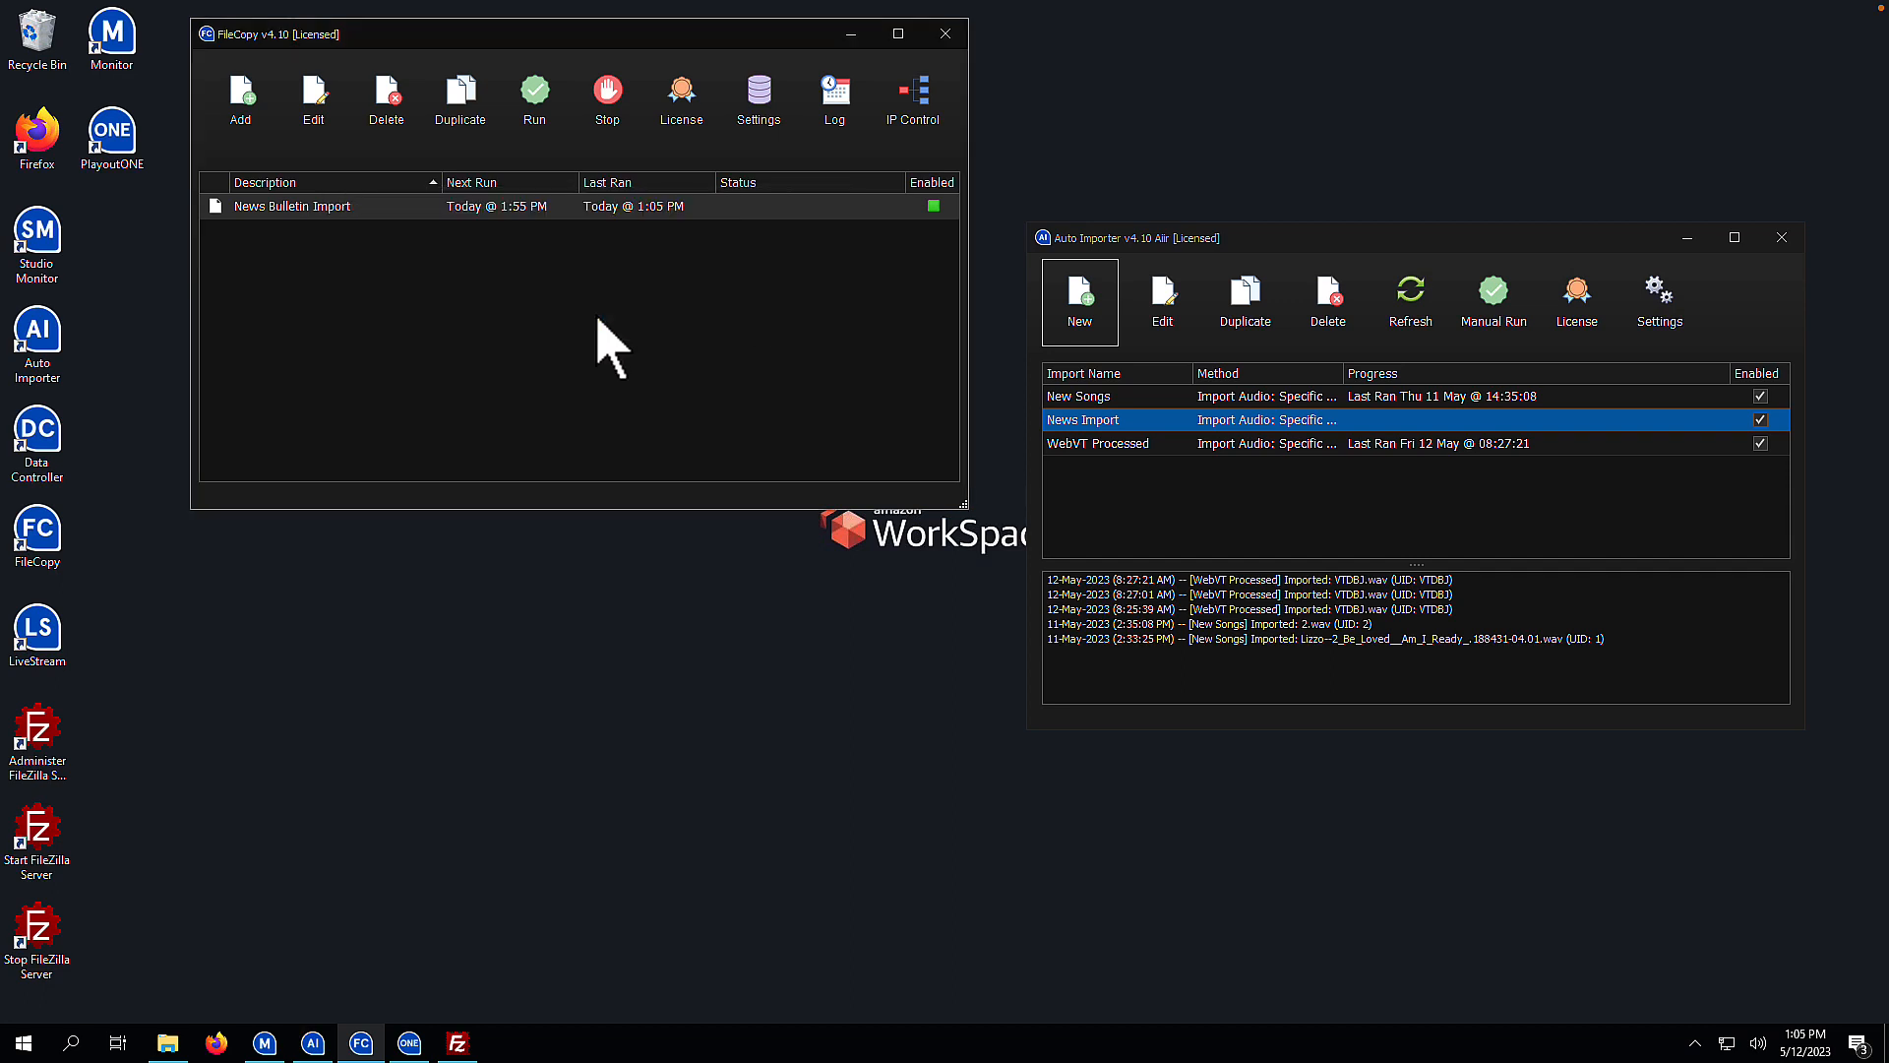